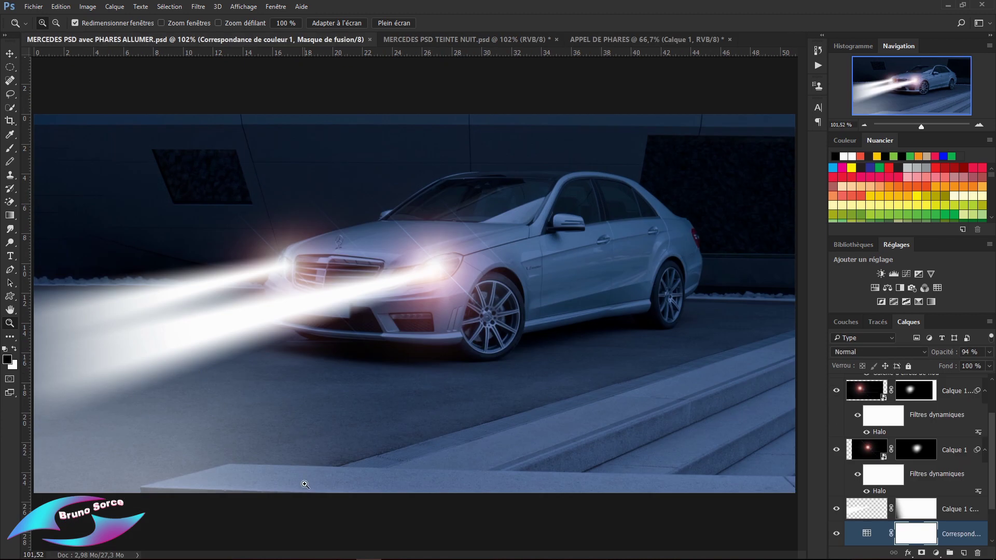
Toggle the visibility of Calque 2 in the finished headlight example to compare its blur effect.
scroll(845, 503, up, 3)
click(836, 387)
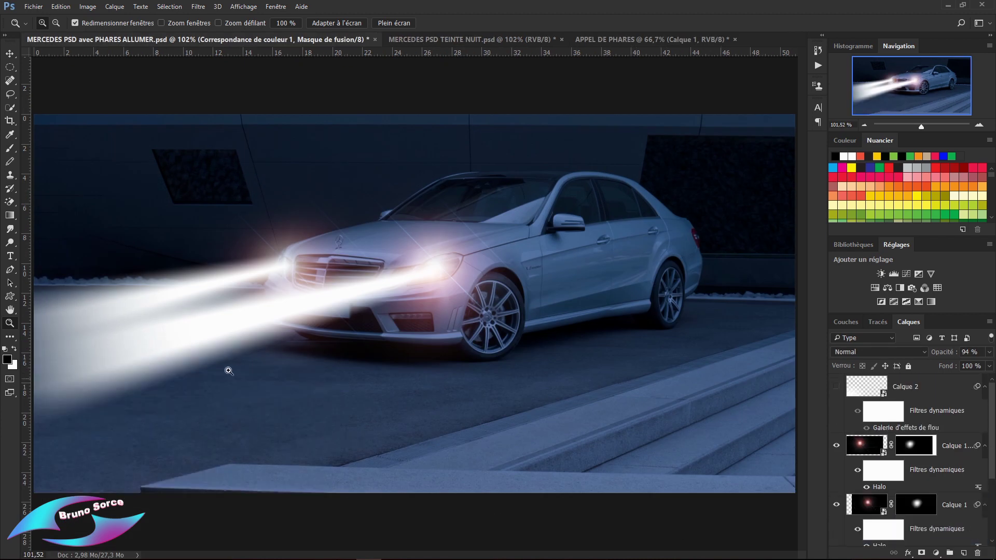
click(836, 388)
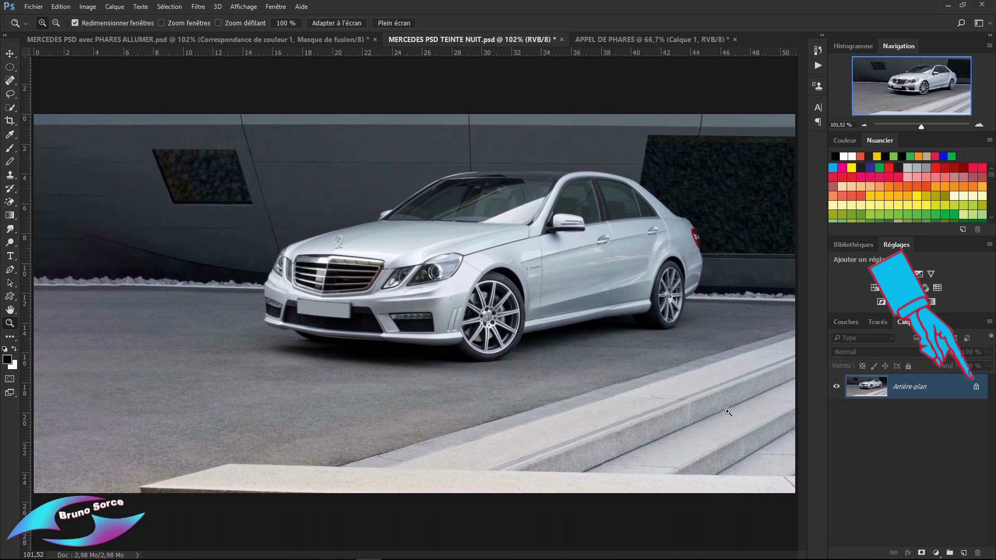
Unlock the car photo's background layer, convert it to a smart object and duplicate it.
click(976, 388)
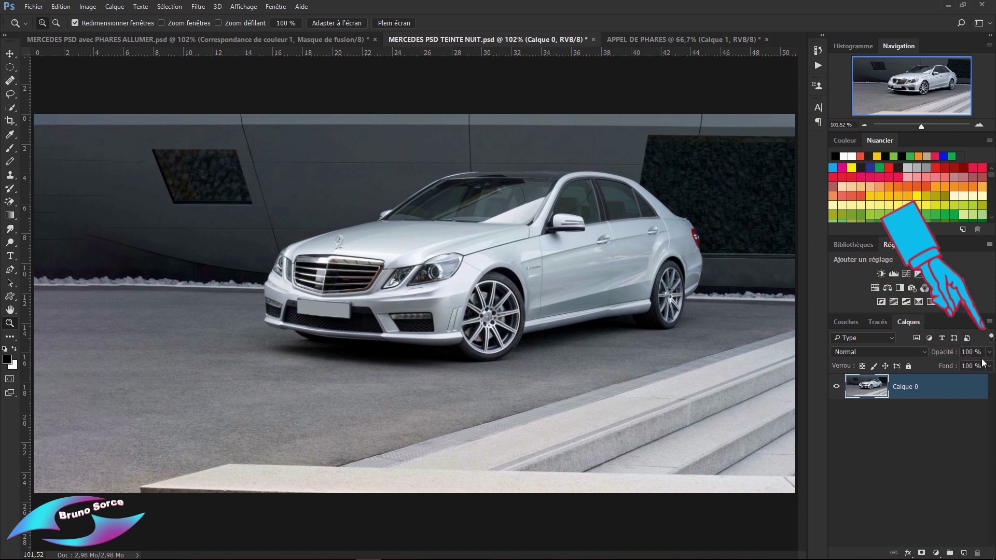
click(990, 323)
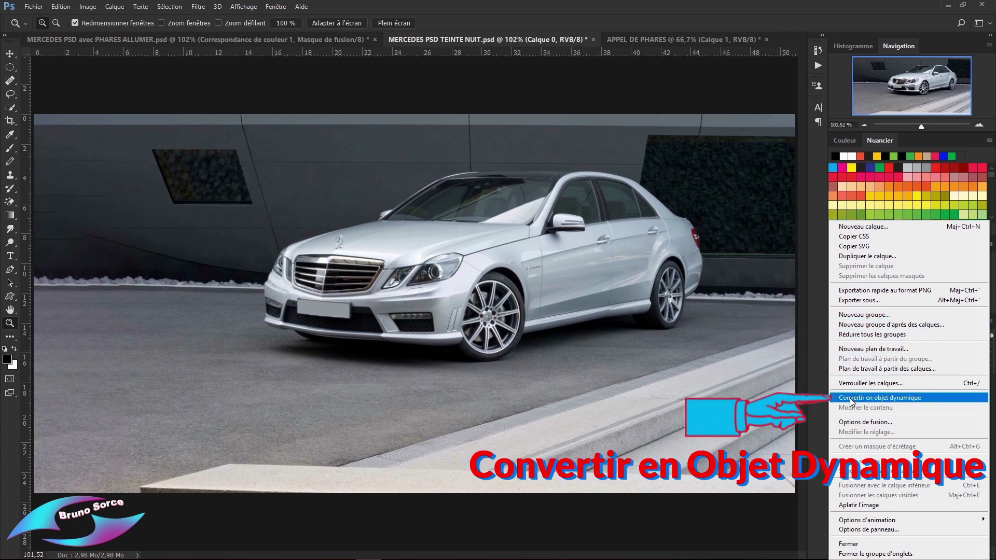
click(877, 399)
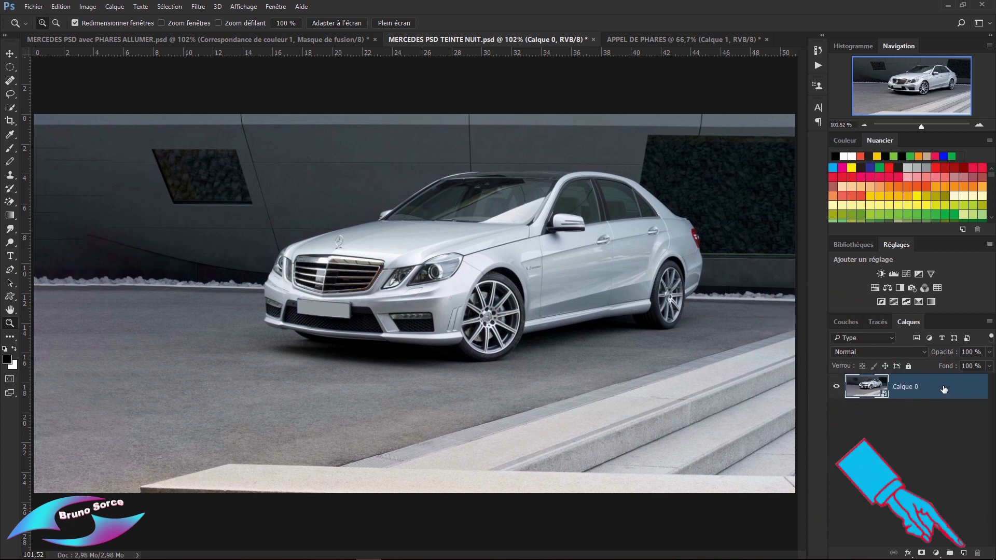
drag(944, 390, 964, 553)
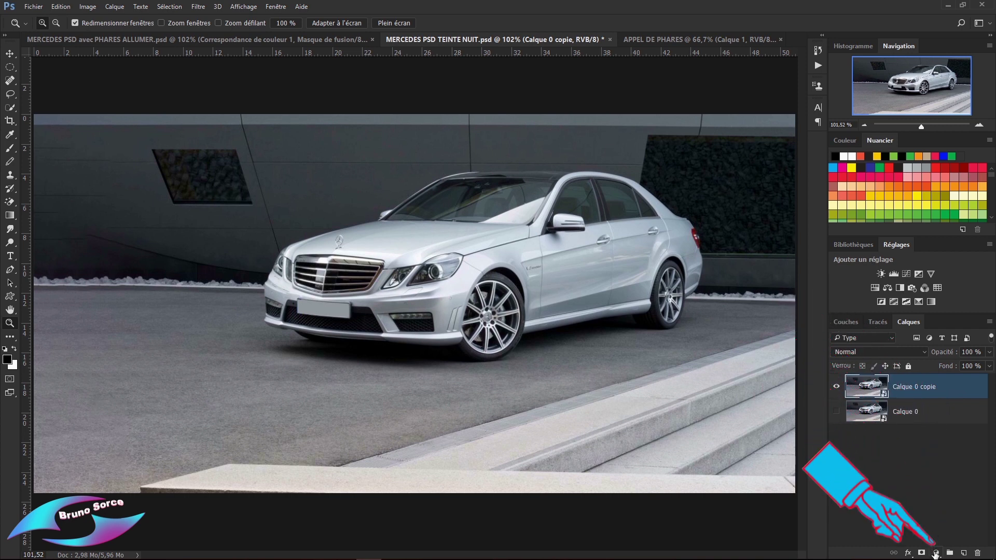
Add a colour lookup adjustment layer with the NightFromDay.CUBE 3D LUT and set its opacity to 90%.
click(935, 553)
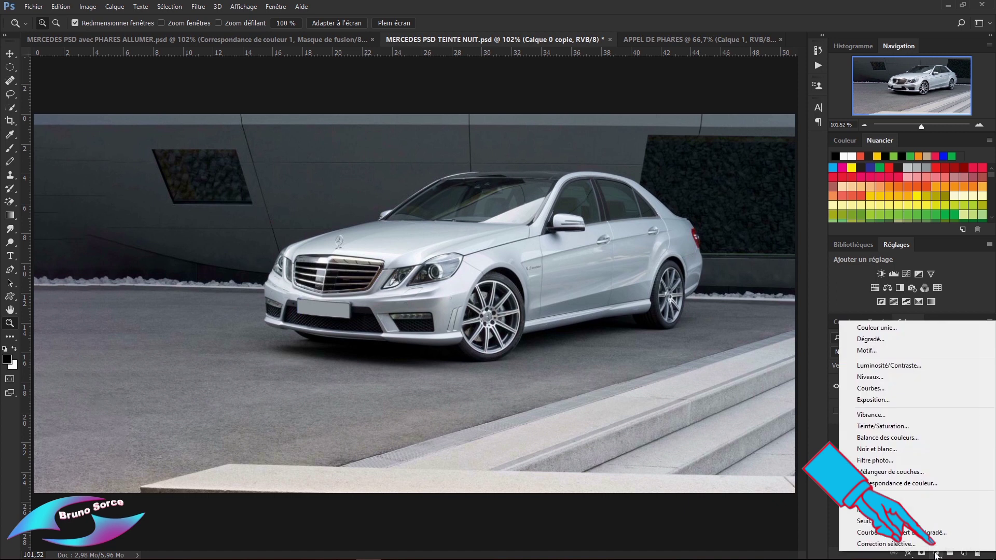
click(870, 484)
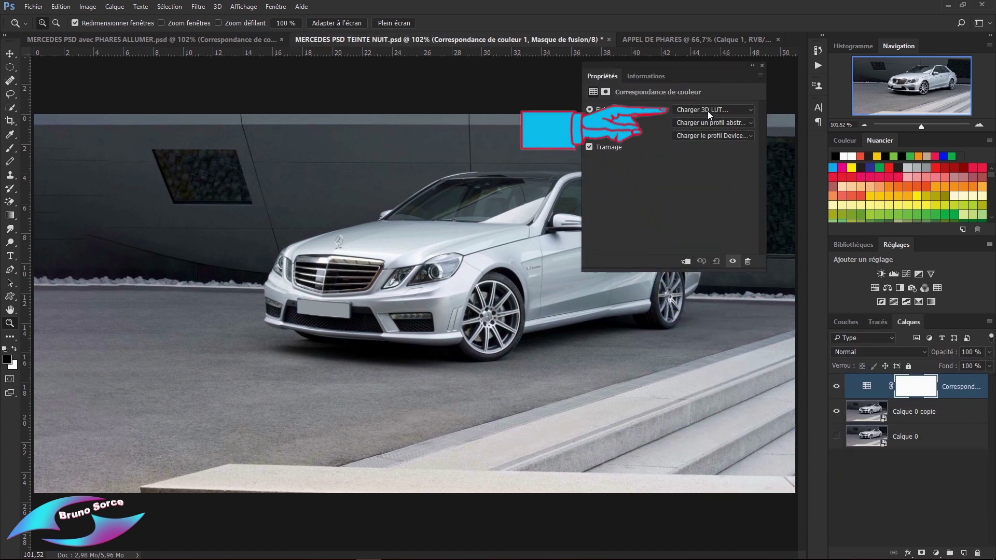
click(749, 112)
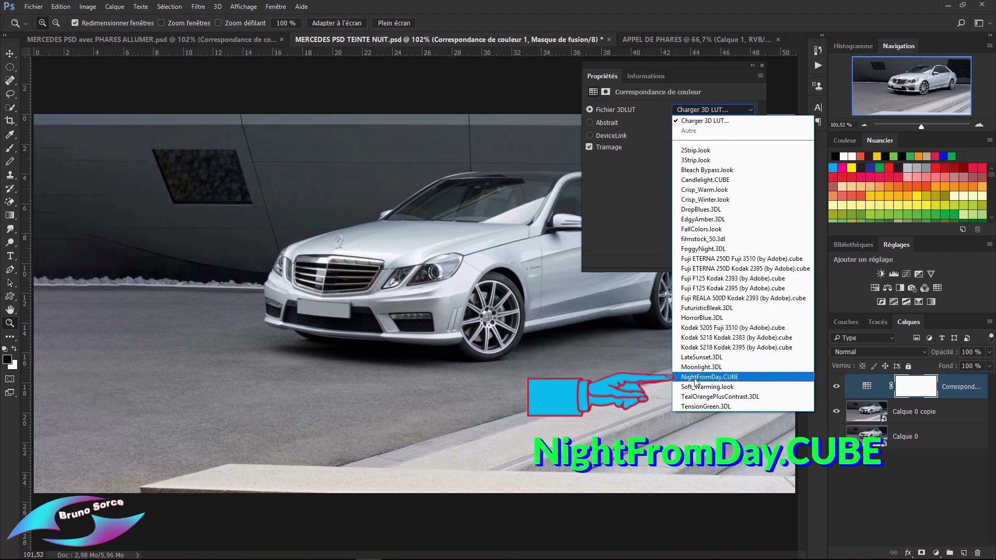
click(729, 381)
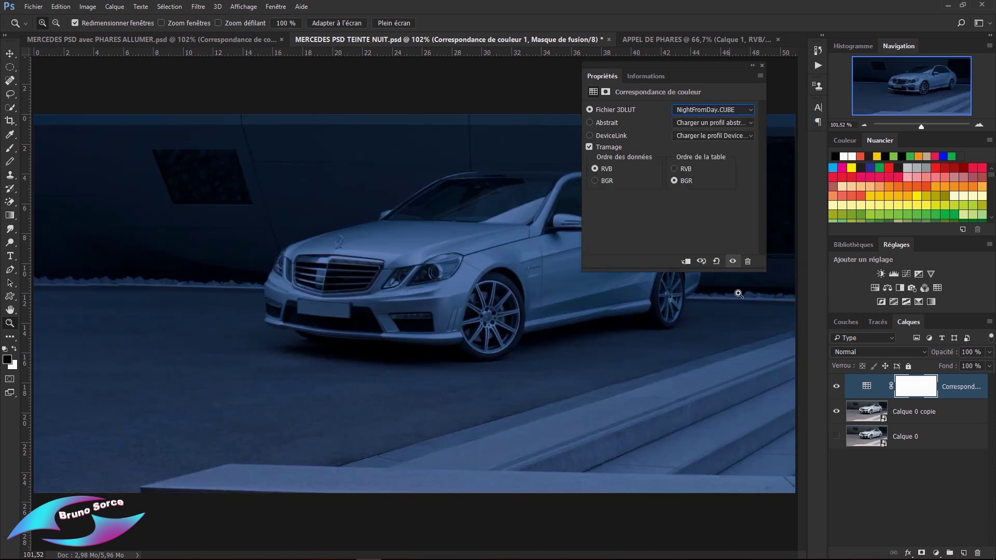
click(762, 66)
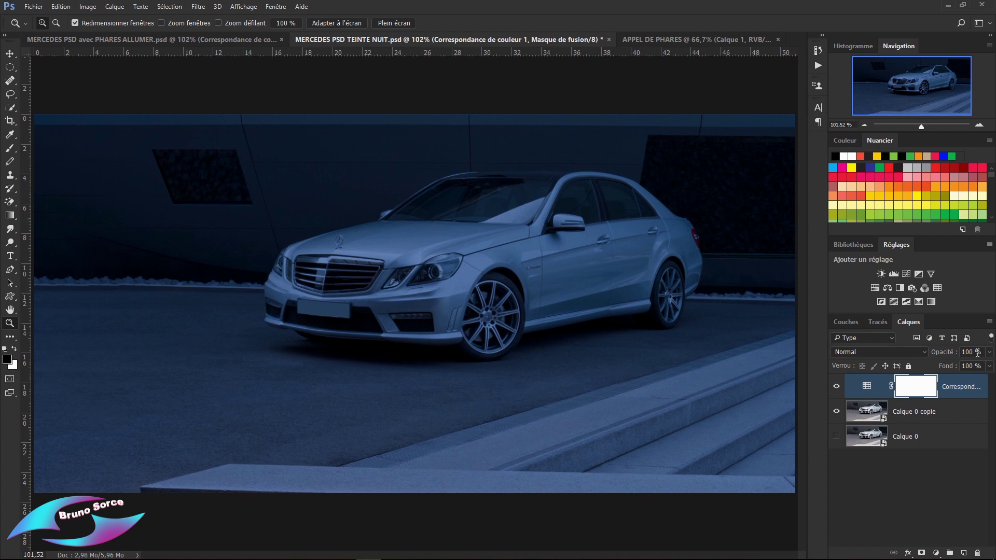
text(90)
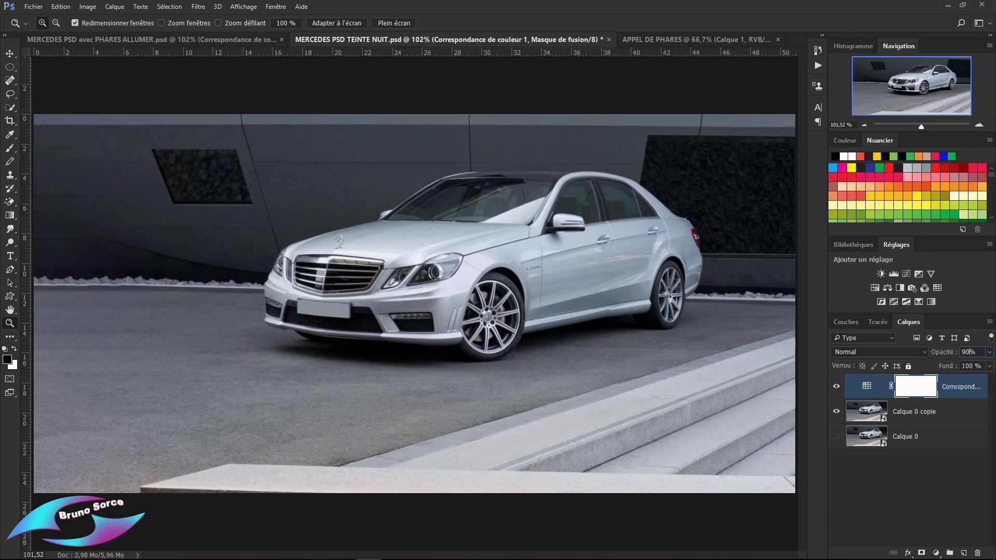
key(Return)
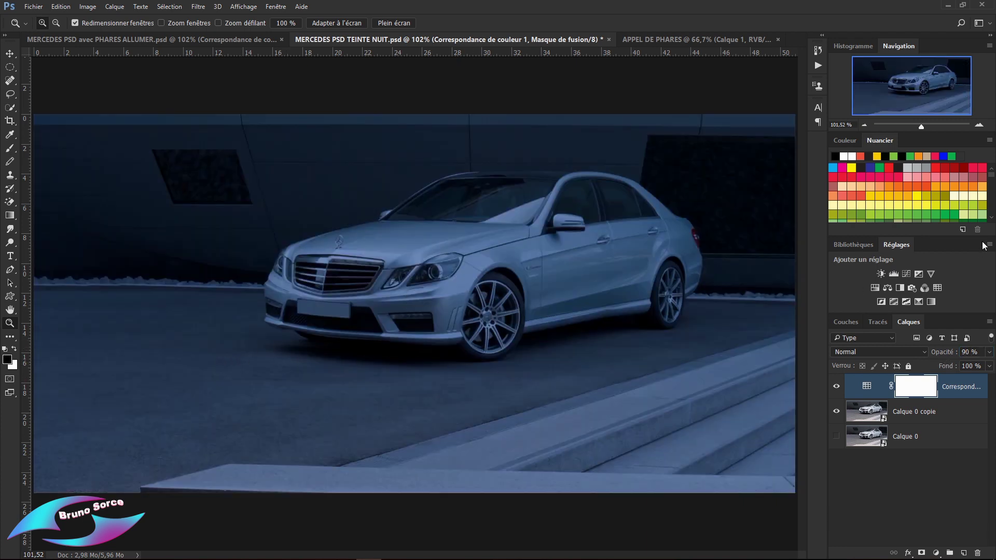
Create a new empty layer above the colour lookup adjustment layer.
drag(923, 130, 921, 130)
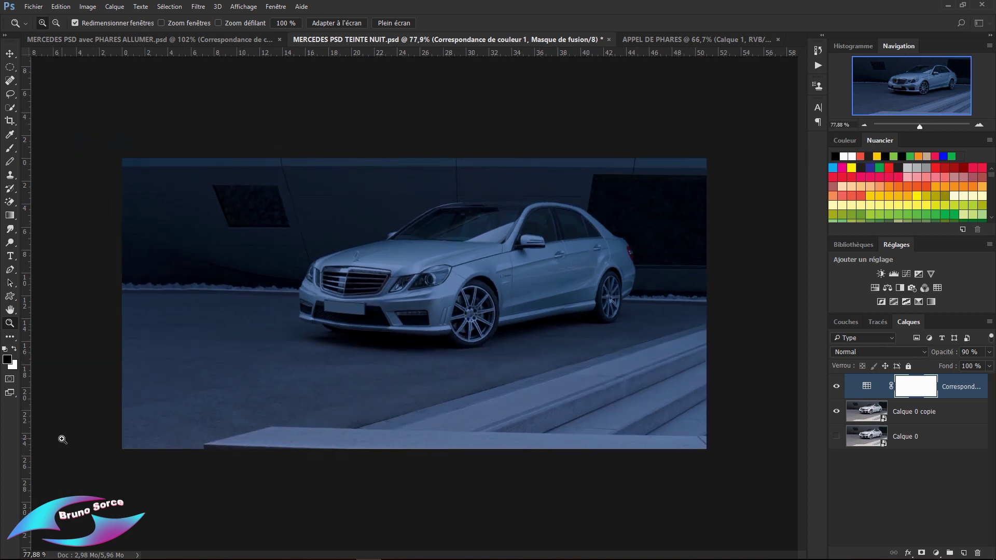
click(958, 383)
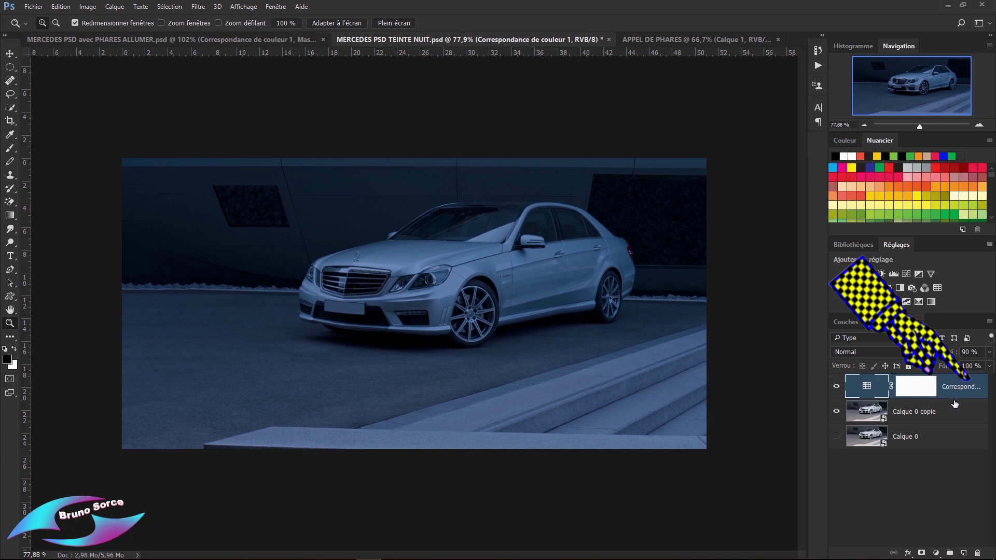
click(963, 554)
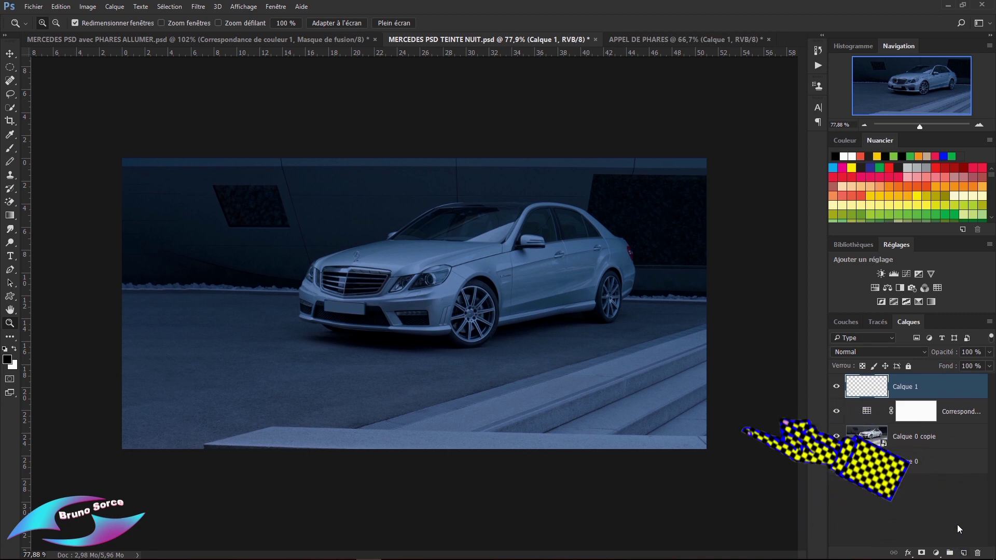
With the Pen tool in Path mode, place two anchor points at the upper and lower edges of the headlight nearest the front wheel.
click(9, 269)
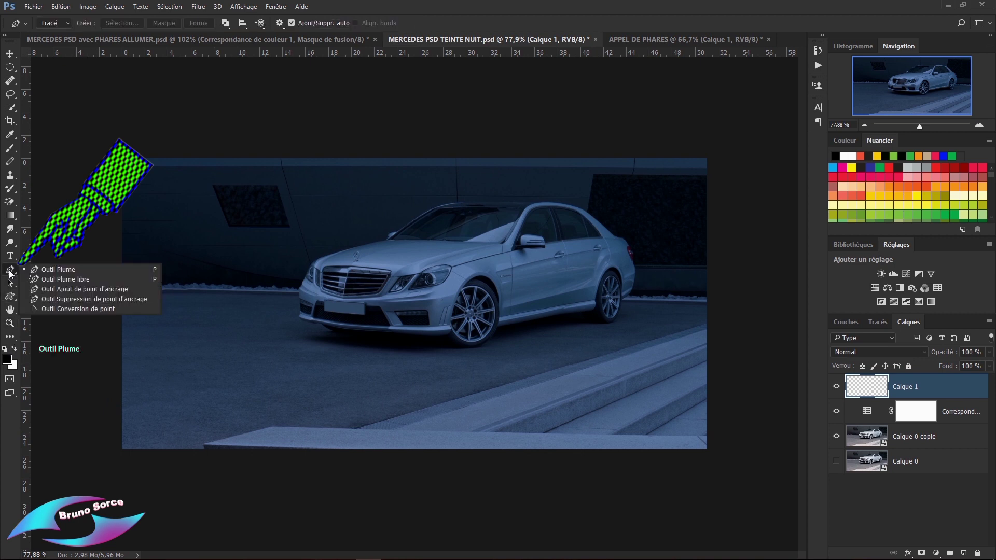
click(58, 270)
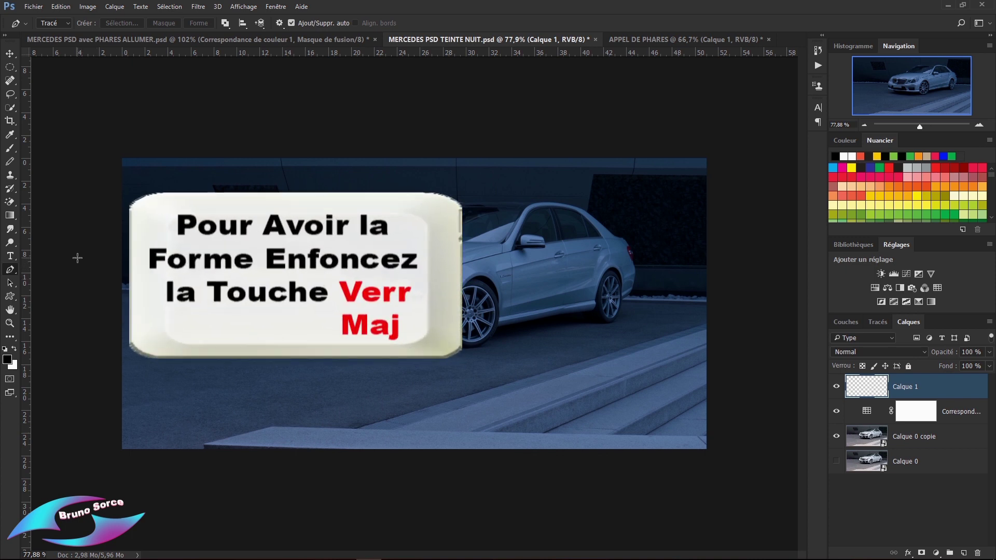
key(Caps_Lock)
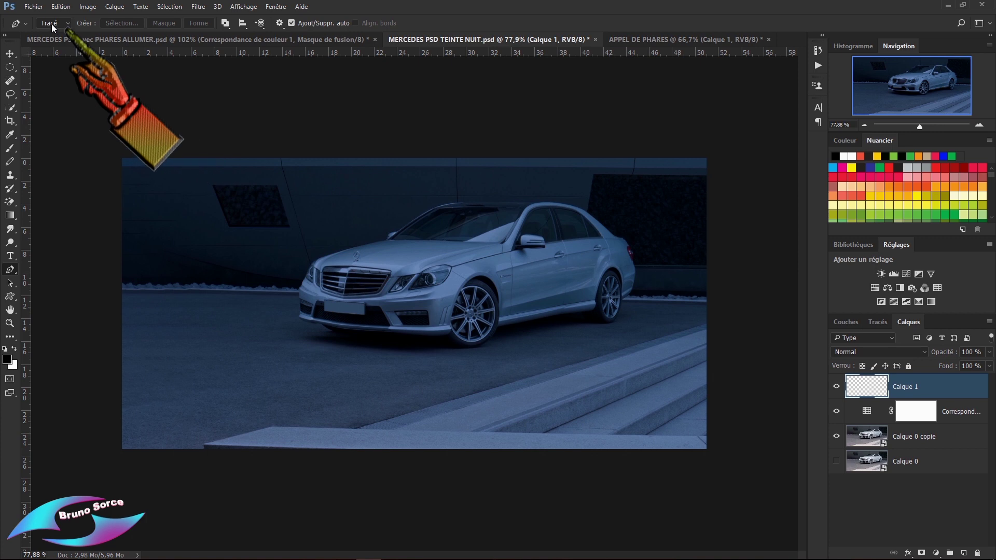
click(67, 24)
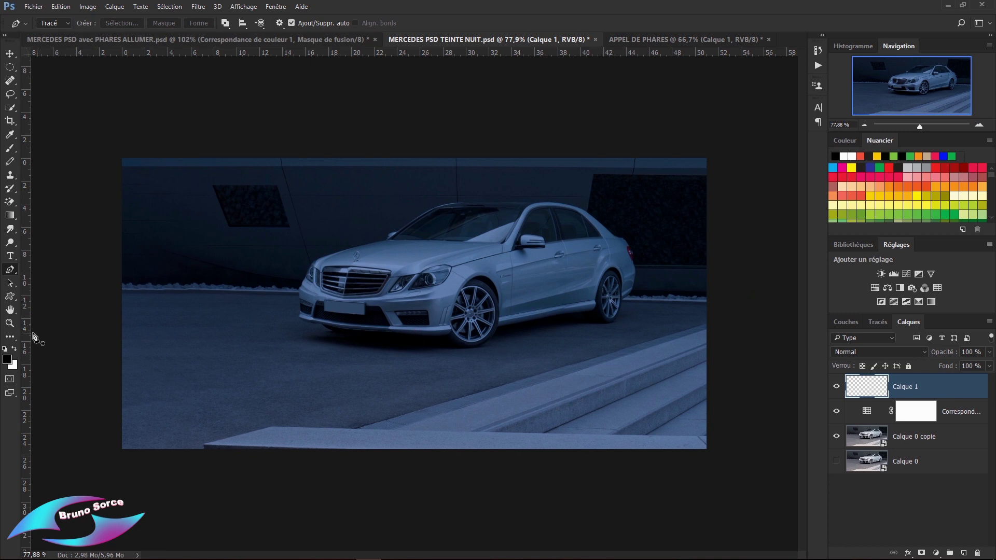
click(10, 323)
drag(428, 302, 428, 302)
click(428, 302)
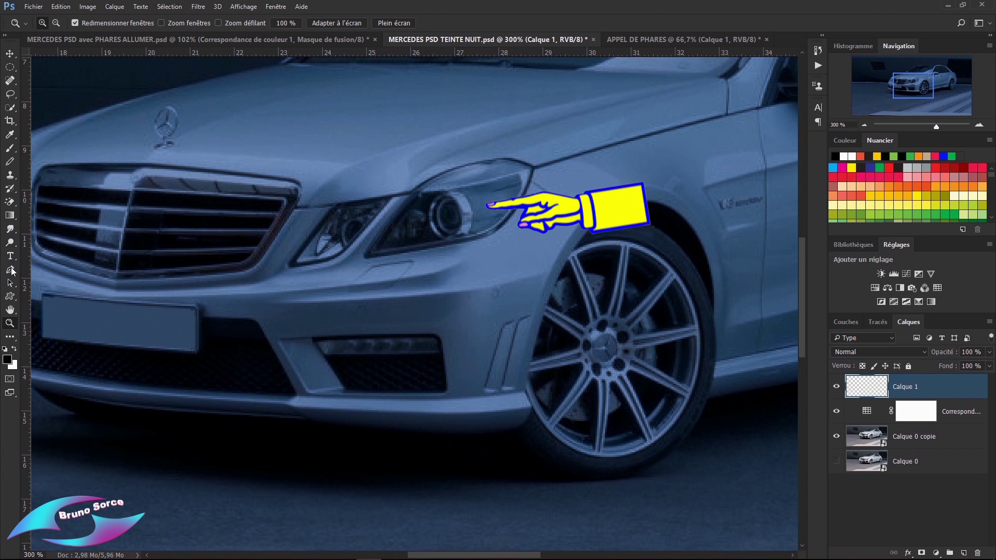
key(p)
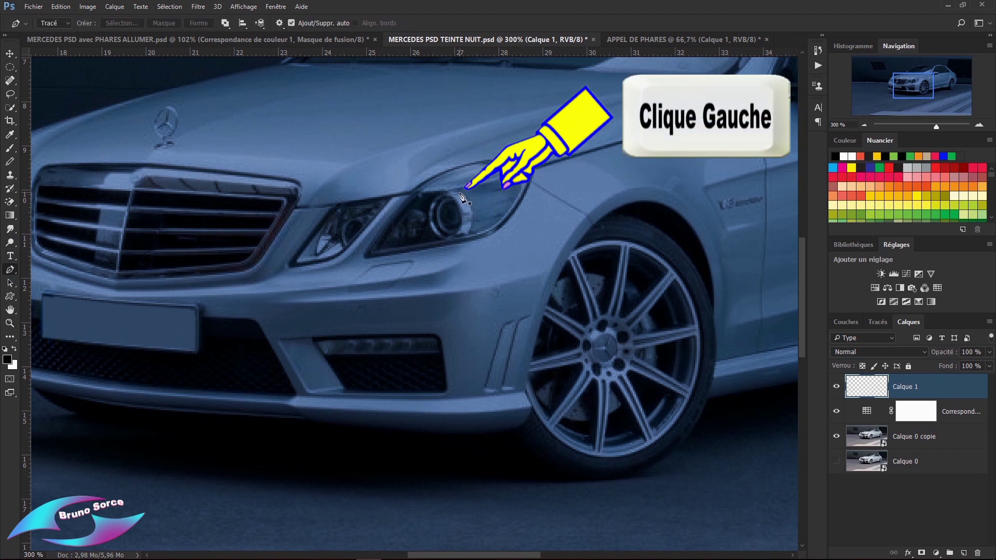
click(461, 194)
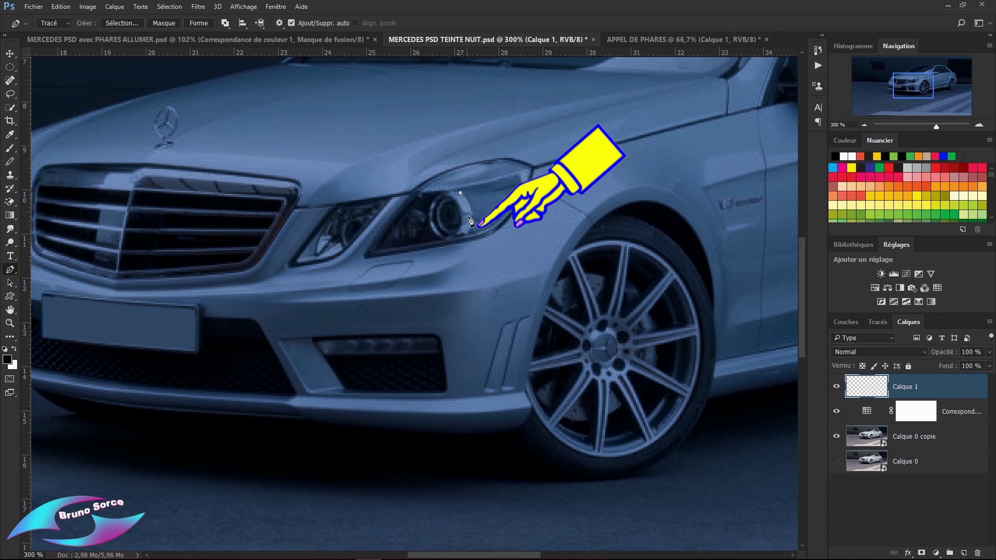
click(466, 239)
click(465, 240)
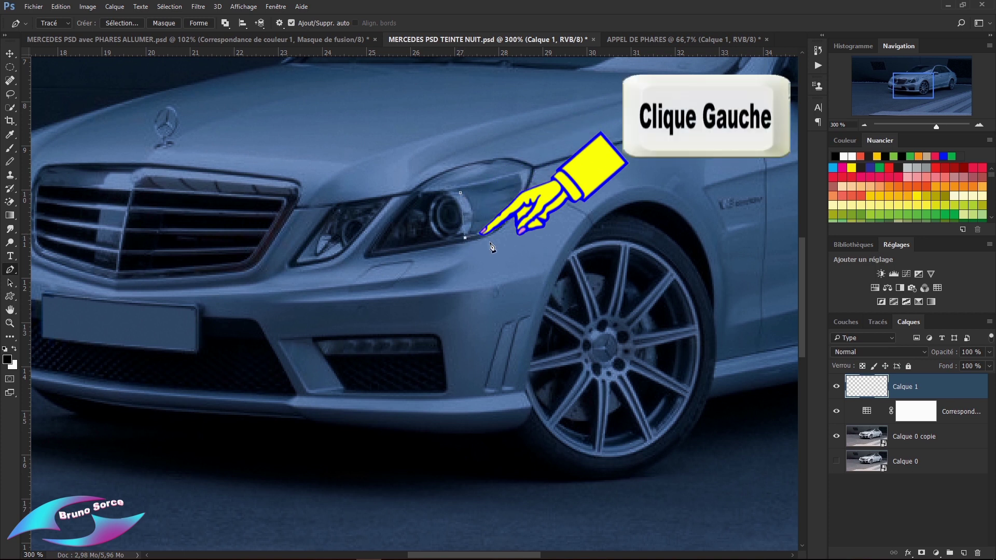
Extend the path as a widening beam with two anchor points beyond the canvas's left edge and close it at the headlight.
drag(936, 129, 919, 133)
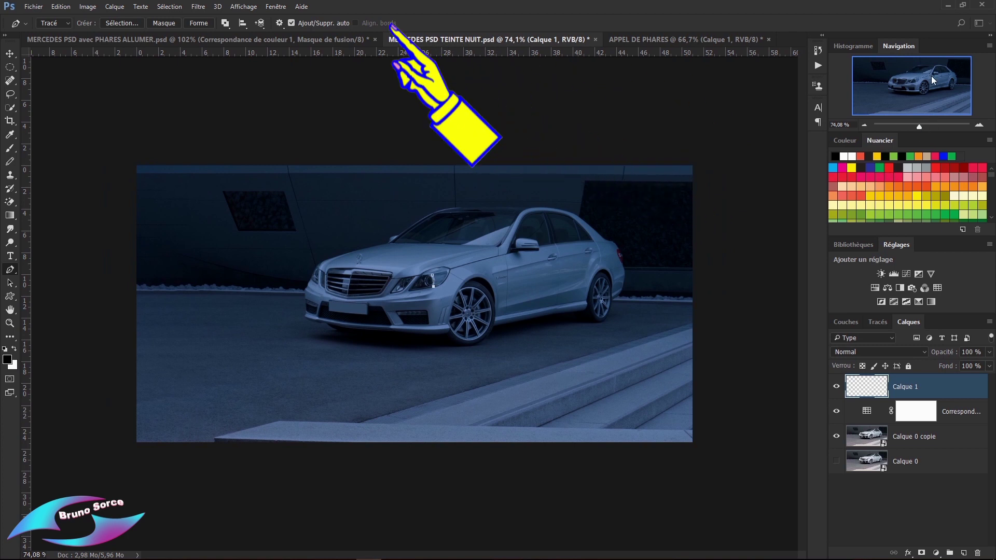
click(275, 7)
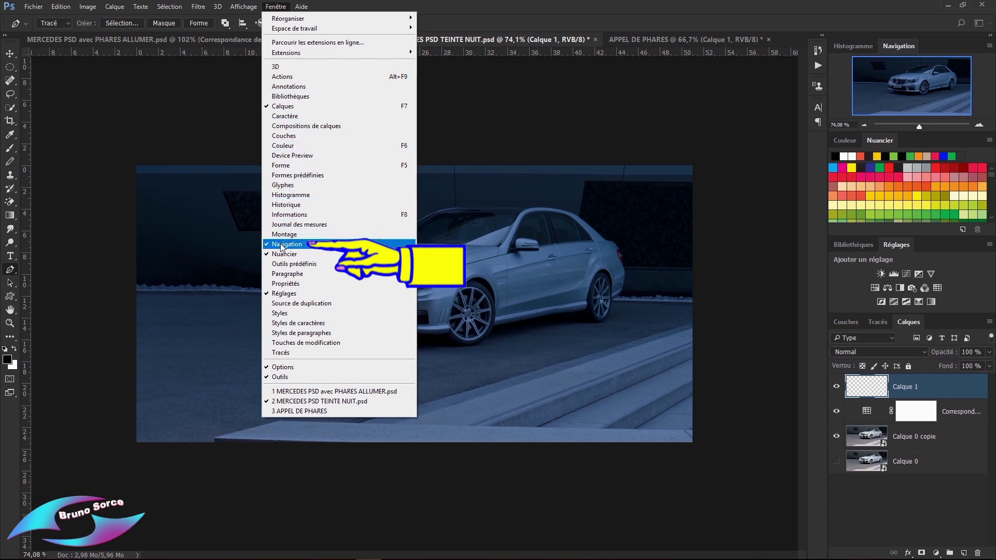
click(570, 8)
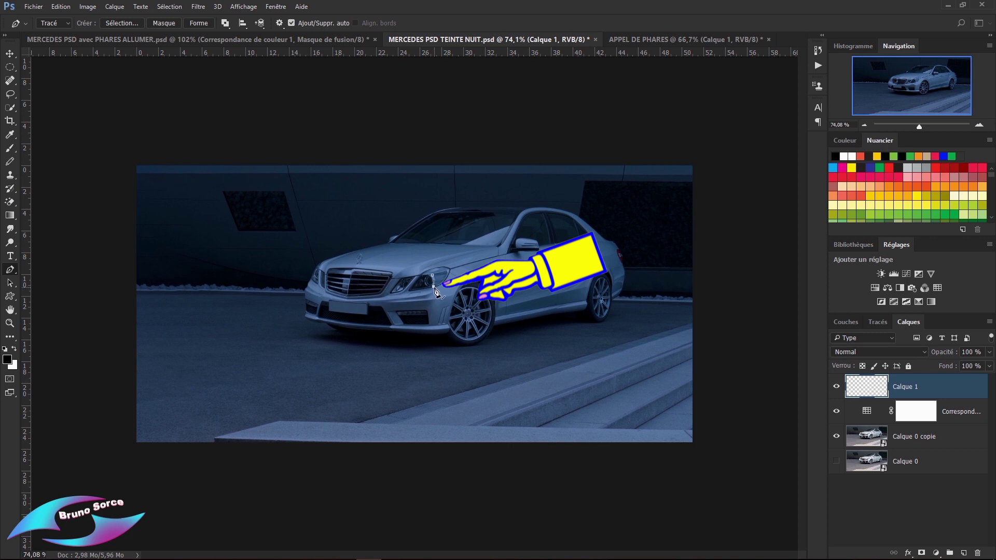
click(83, 391)
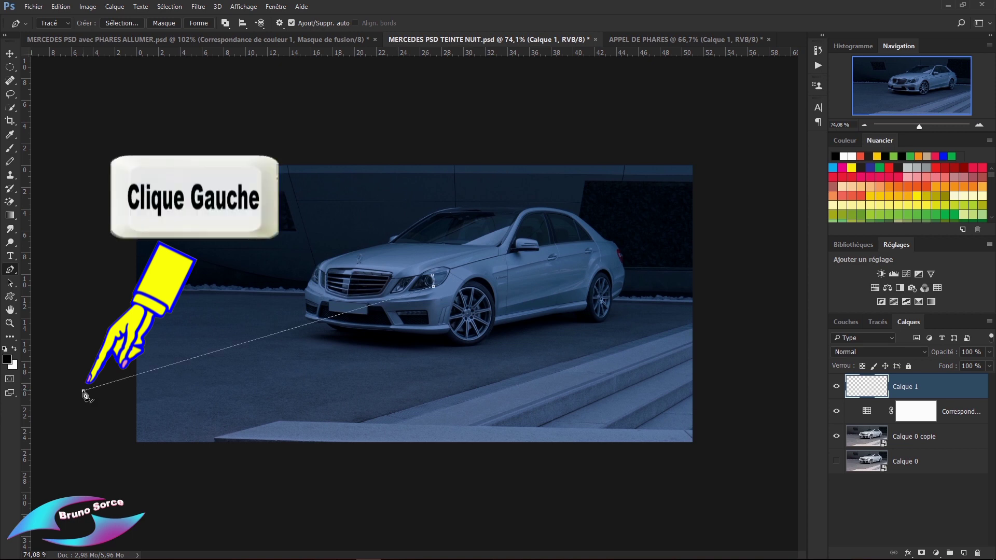
click(104, 317)
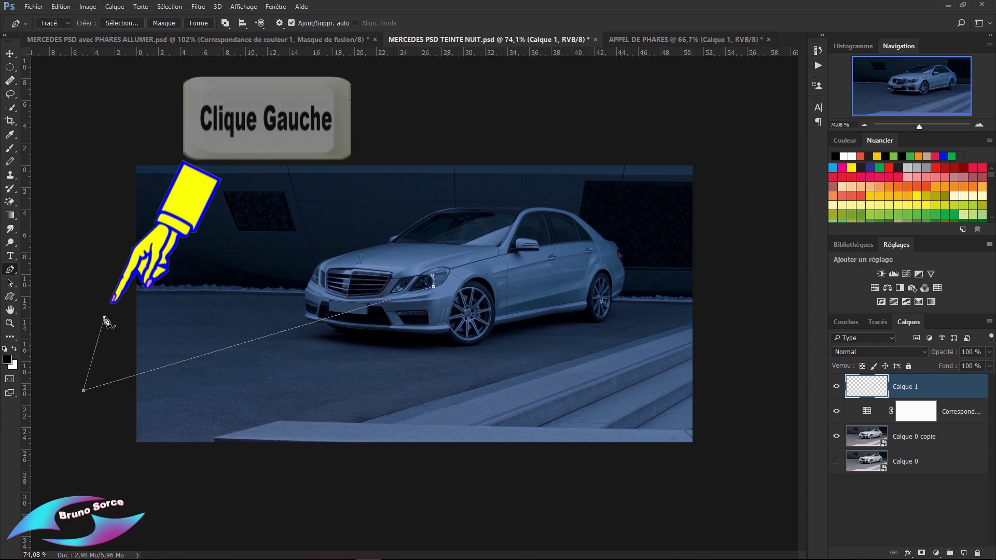
click(434, 278)
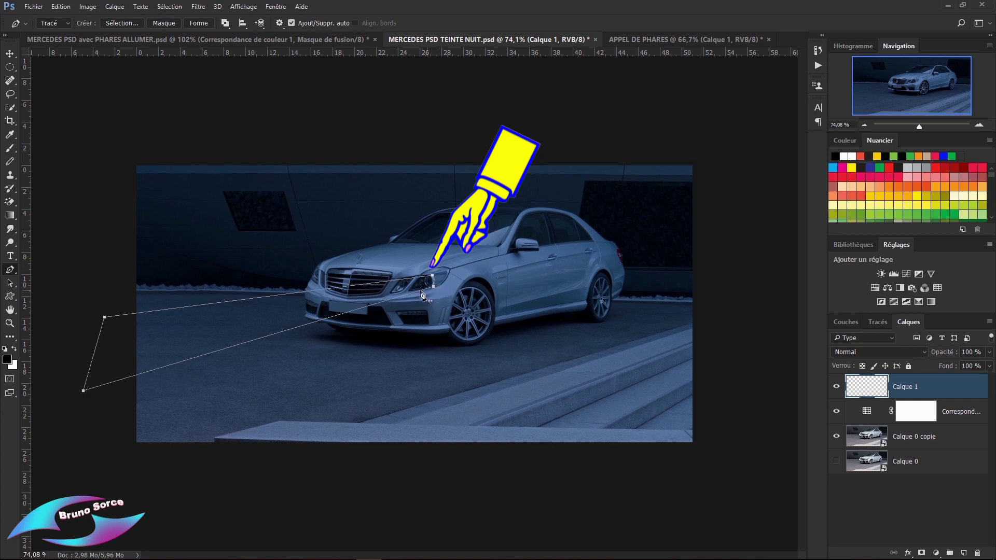
Turn the closed beam path into a new anti-aliased selection with a feather radius of 0 pixels.
right_click(234, 316)
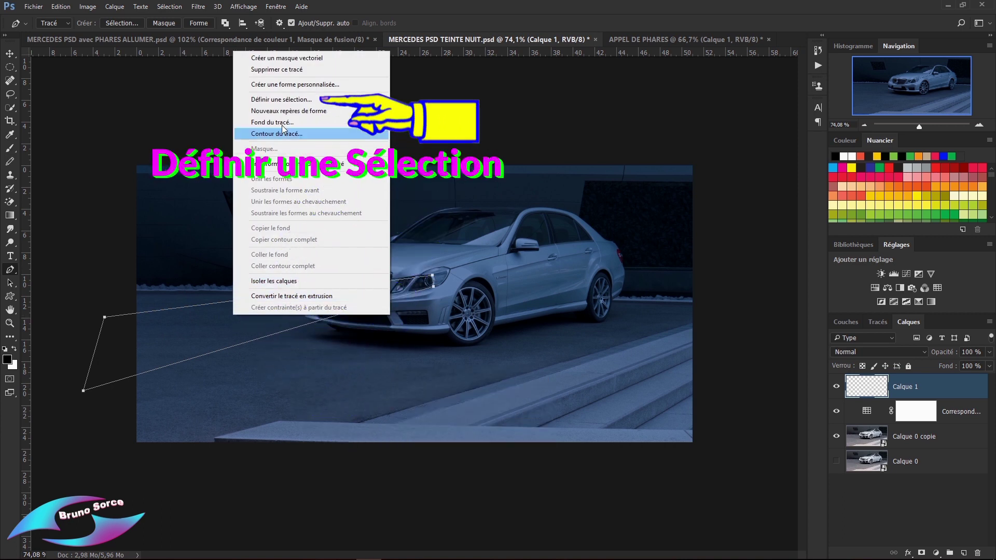
click(280, 100)
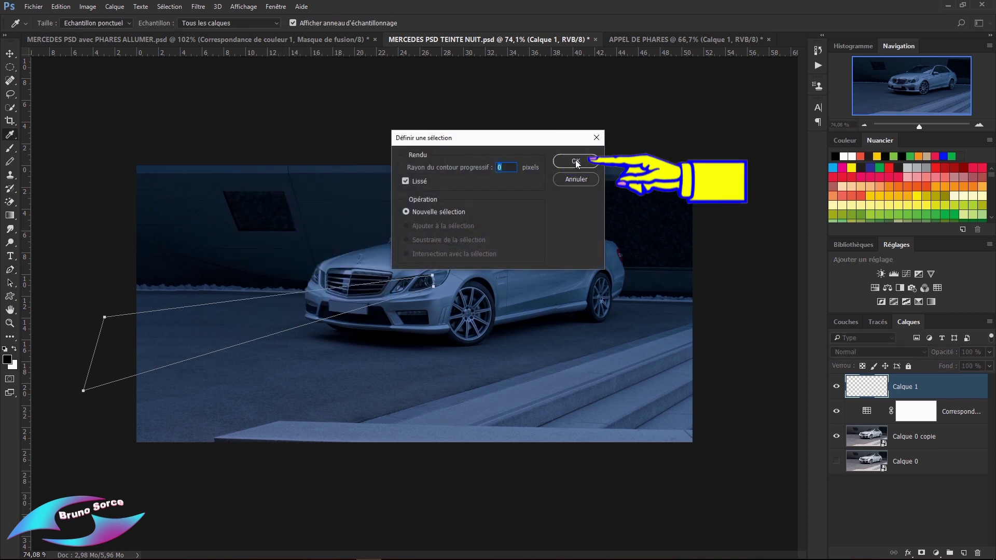
click(578, 163)
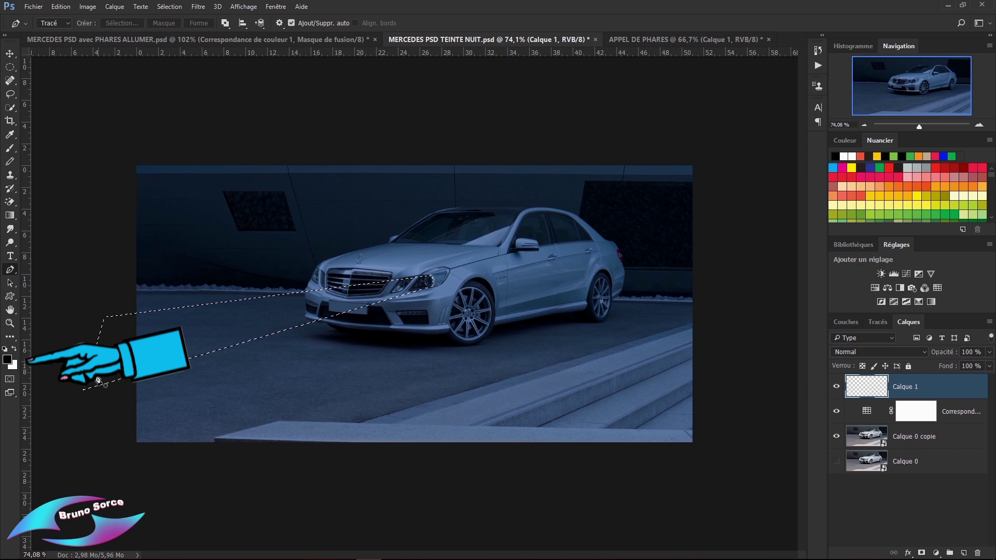
Fill the headlight beam selection with white on the new layer using the Paint Bucket, and deselect it.
click(14, 350)
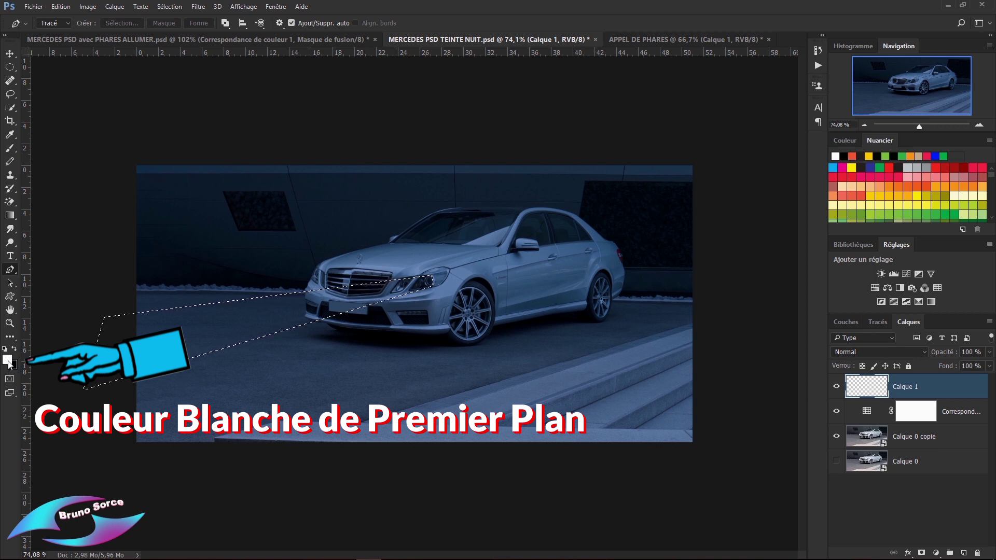
click(10, 216)
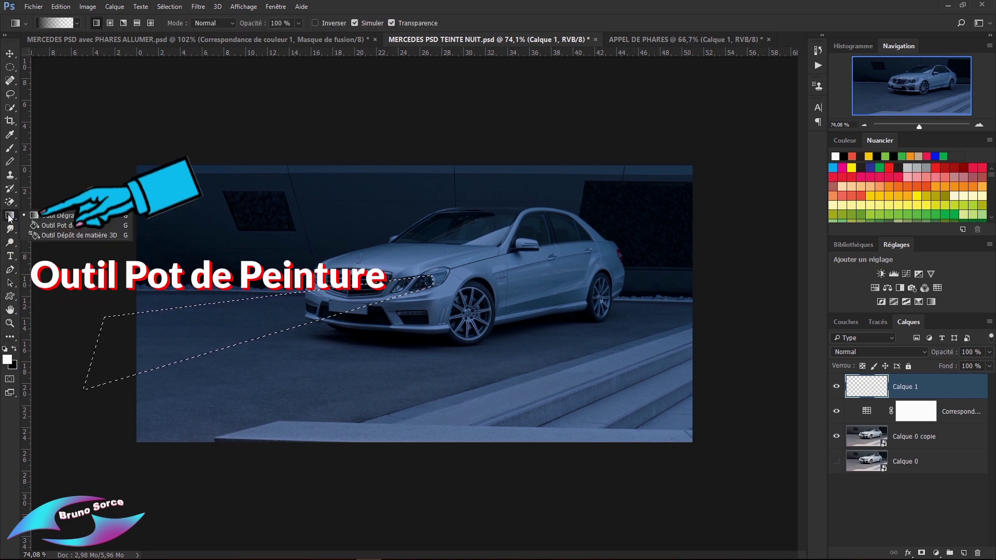
click(53, 225)
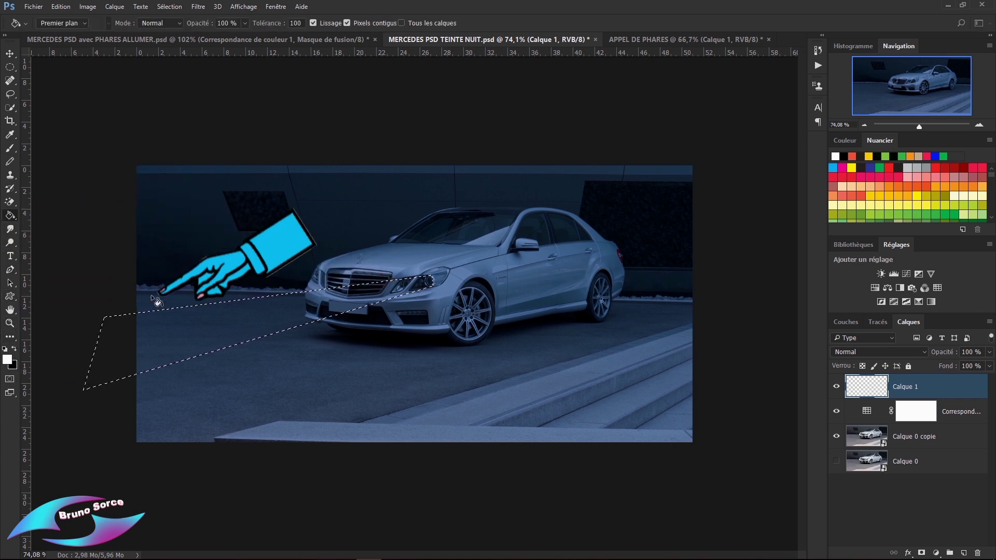
click(243, 326)
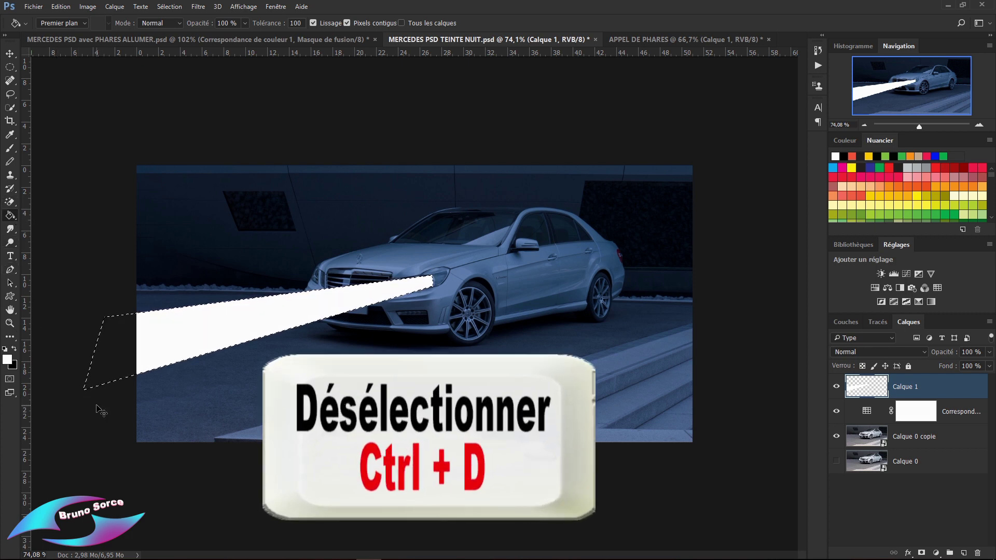
click(169, 7)
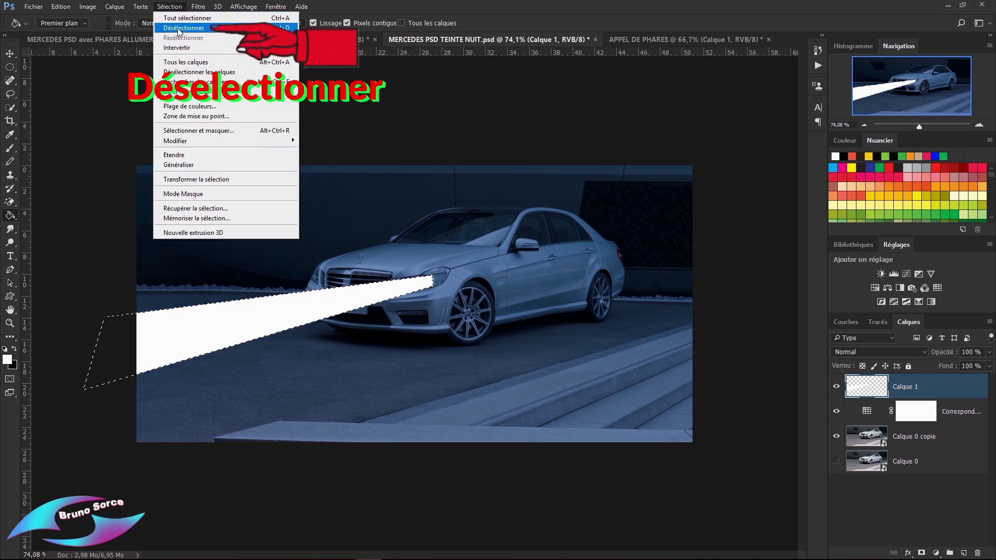
click(178, 29)
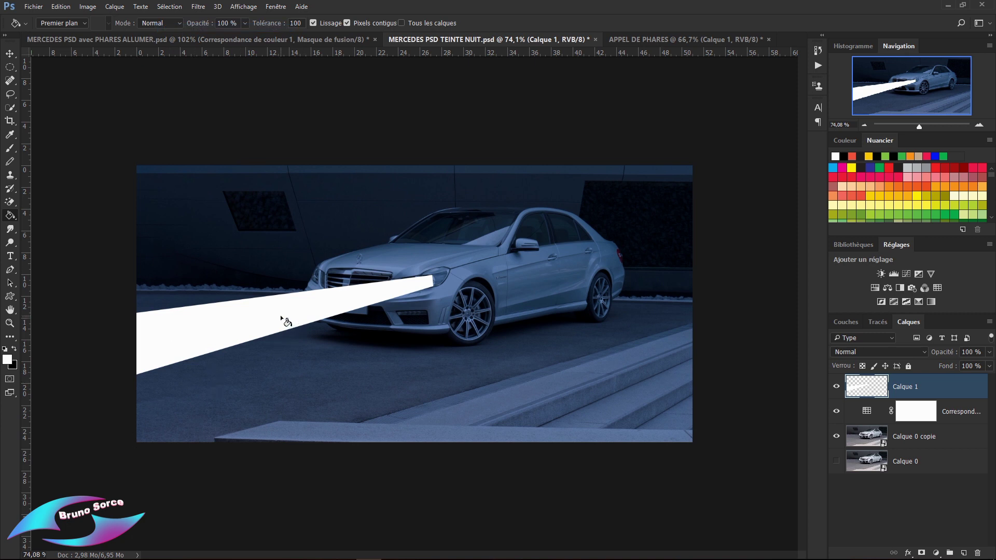
Convert the white beam layer into a smart object.
key(ctrl+0)
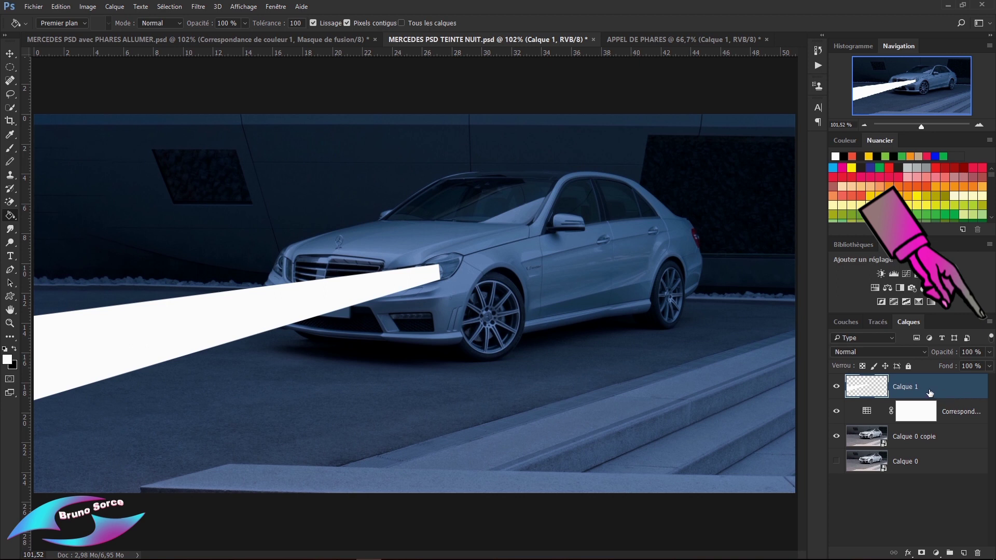
click(990, 323)
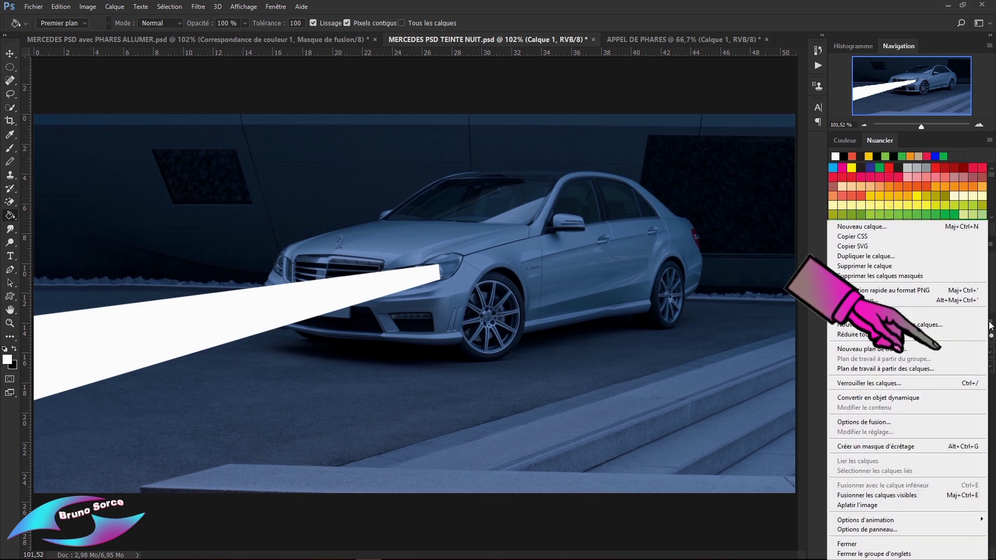
click(847, 398)
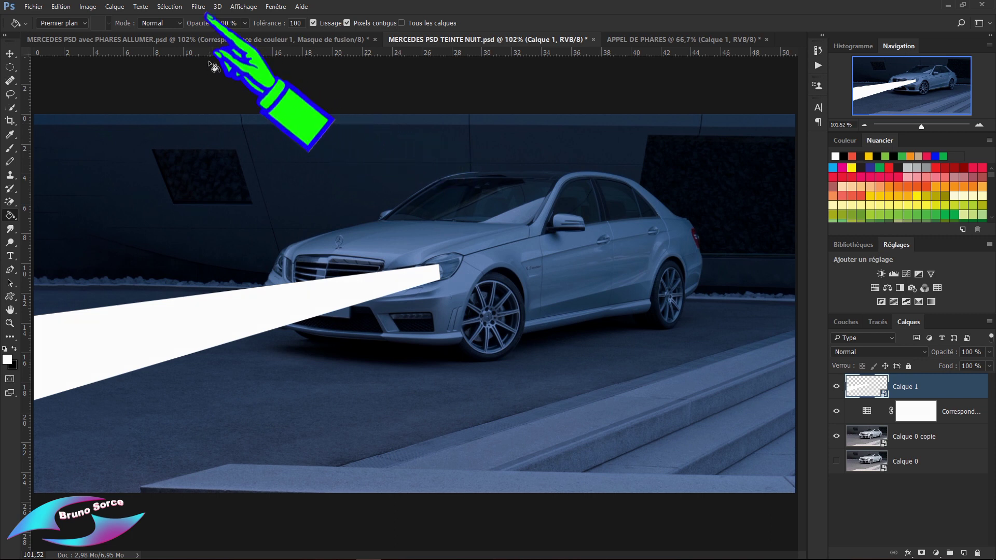
Start a Field Blur on the beam layer and place its pin at the beam's wide end near the canvas edge.
click(198, 7)
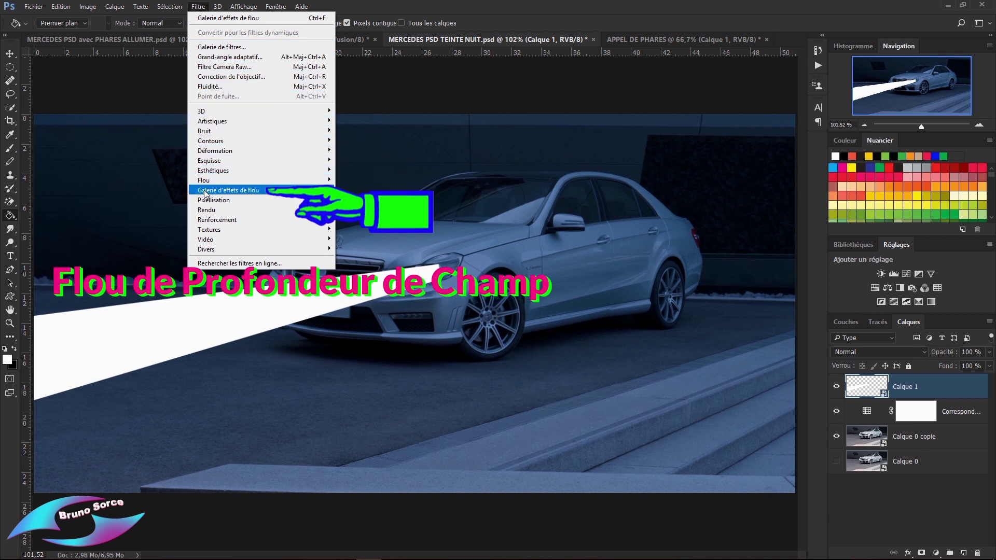
mouse_move(206, 195)
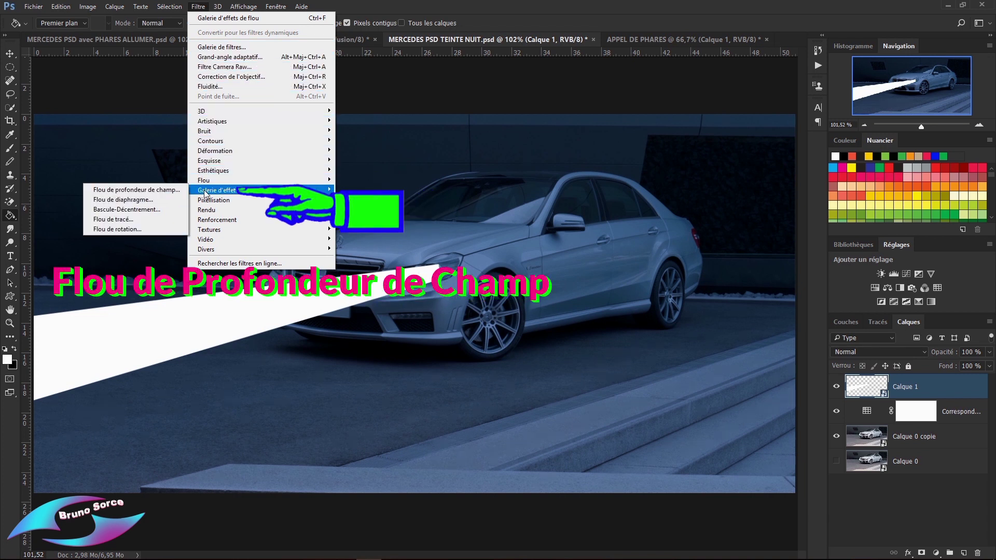
click(118, 191)
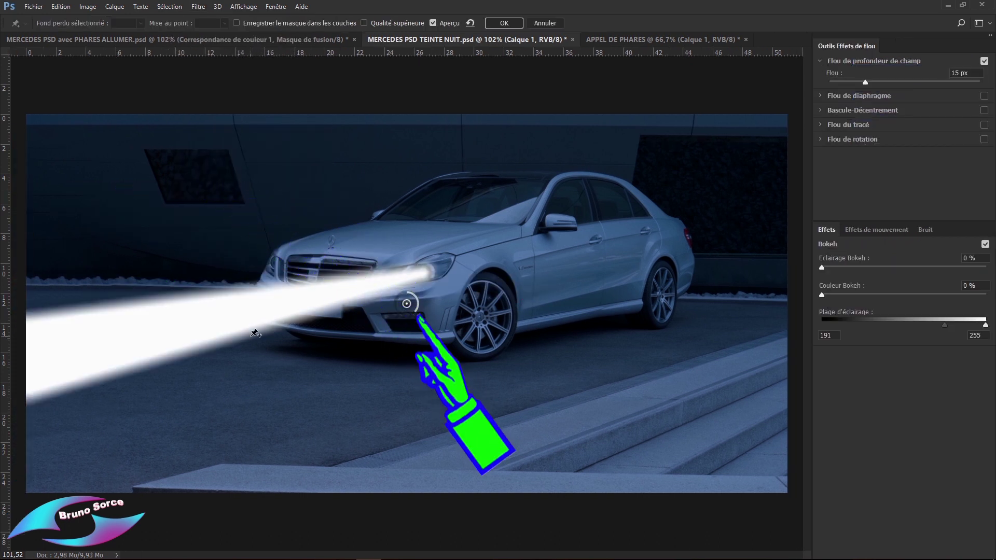
click(410, 308)
drag(411, 308, 40, 350)
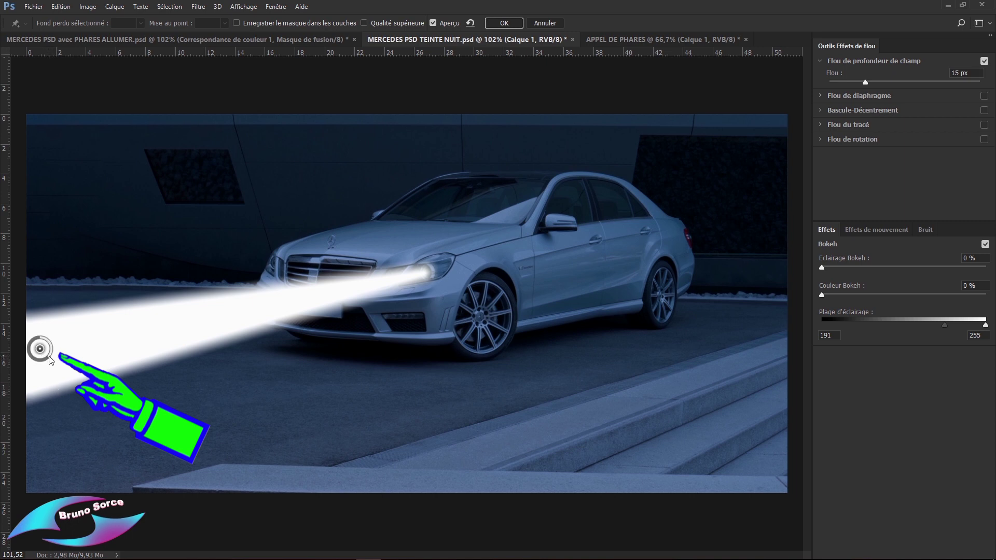
drag(49, 361, 39, 362)
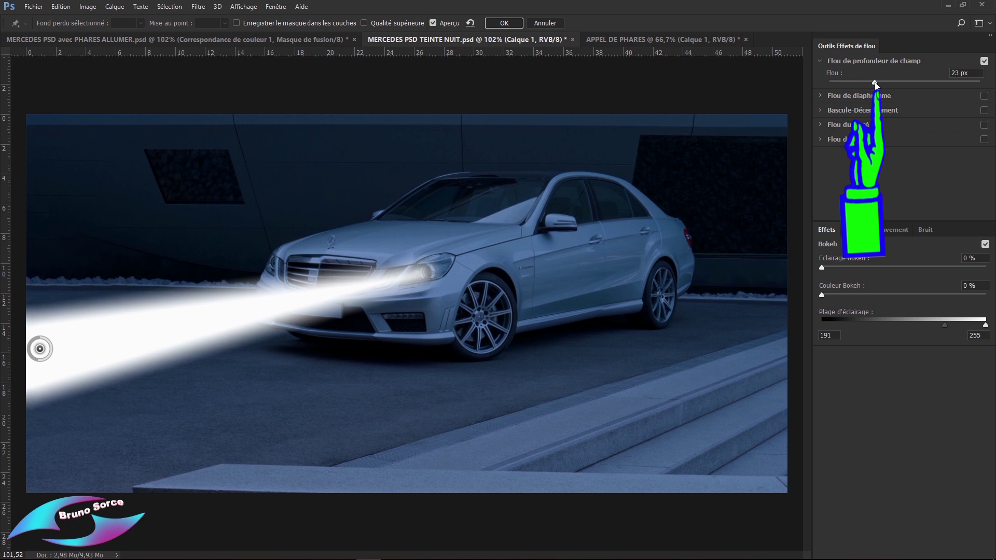
Set the wide-end pin's blur to 53 px, add a 15 px blur pin on the headlight, and apply the Field Blur.
drag(875, 84, 895, 98)
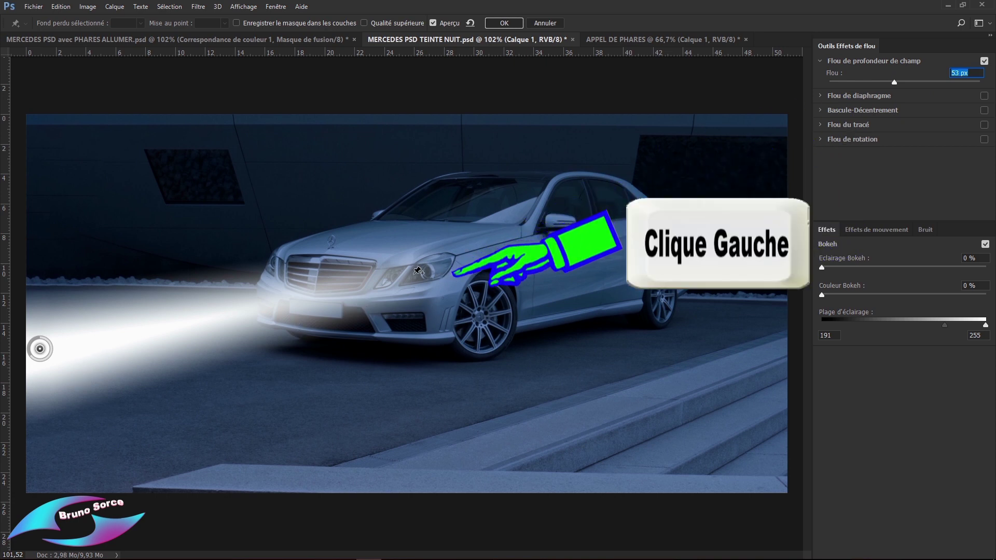
click(414, 273)
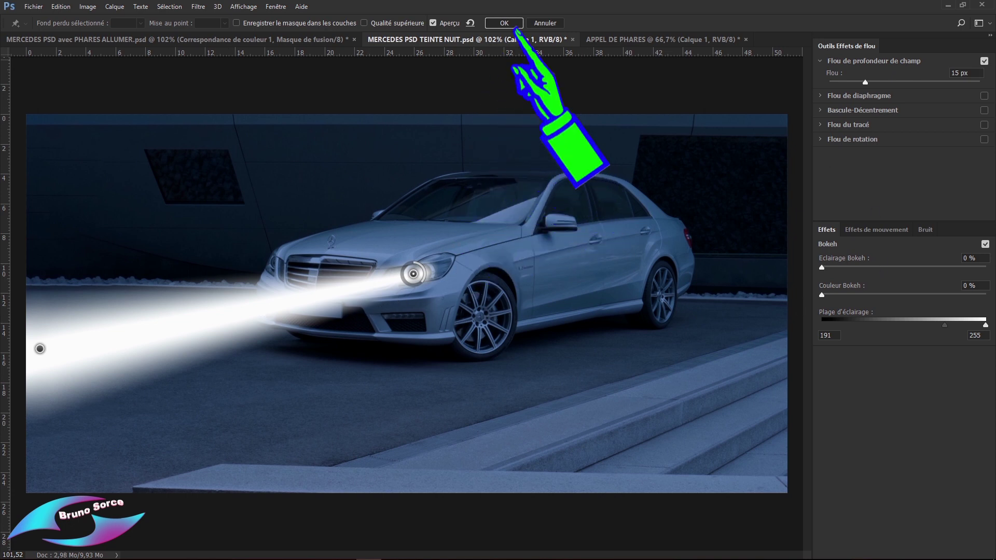
click(504, 24)
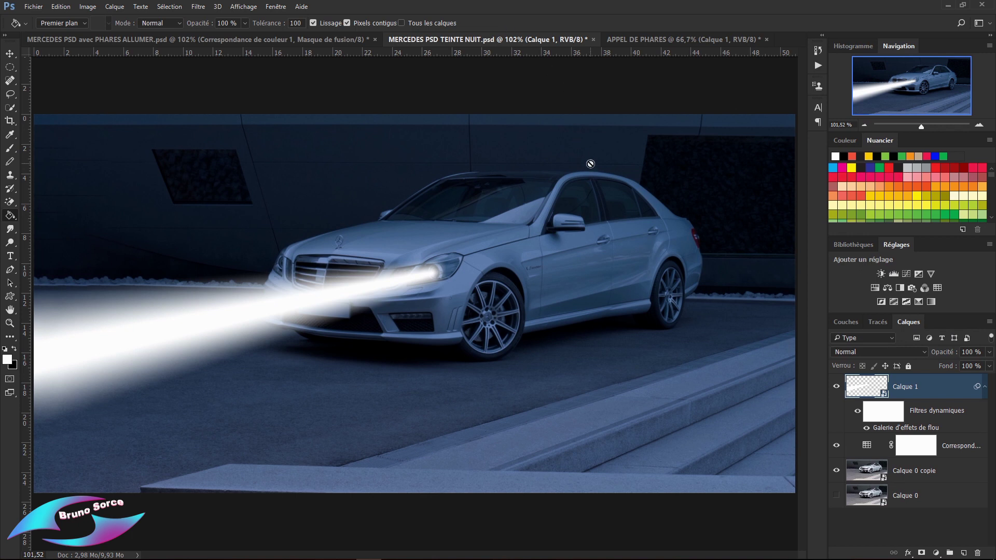
Rename the blurred beam layer faiseaux1 and duplicate it as "faiseaux1 copie" in the same document.
key(v)
click(217, 324)
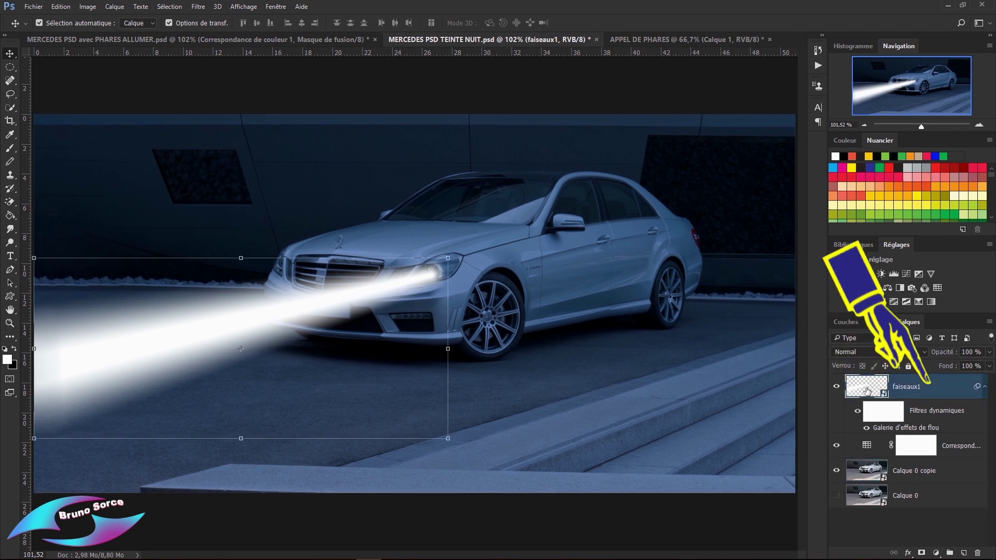
click(113, 8)
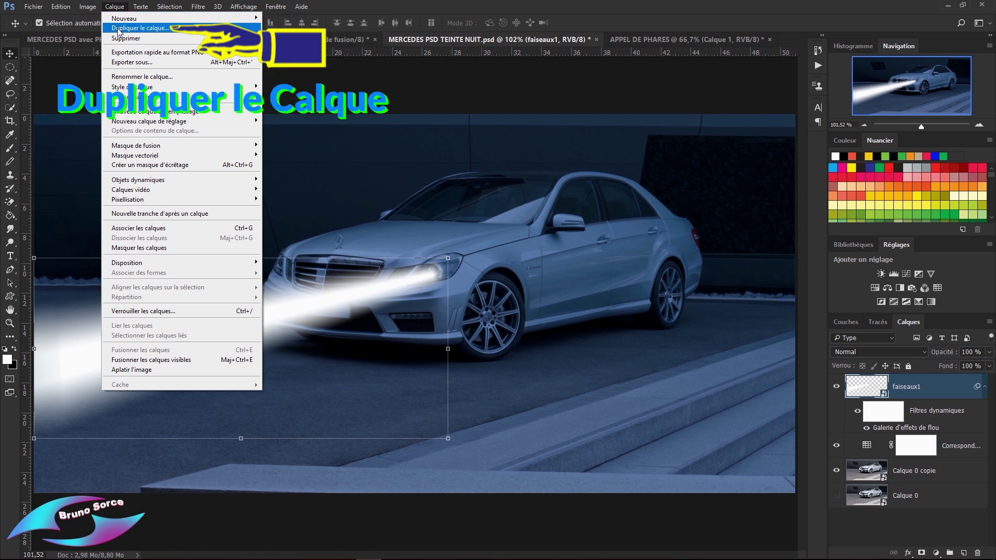
click(119, 29)
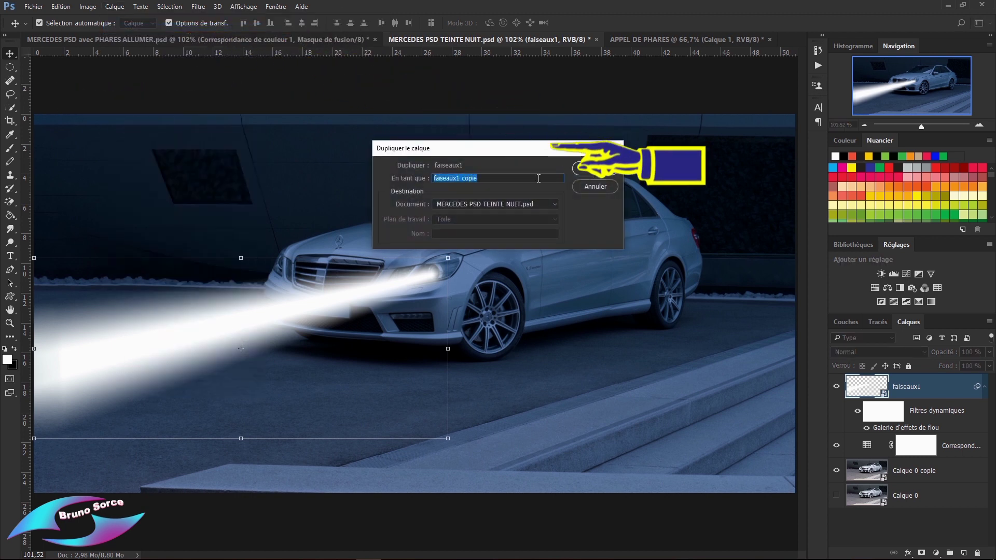
click(597, 169)
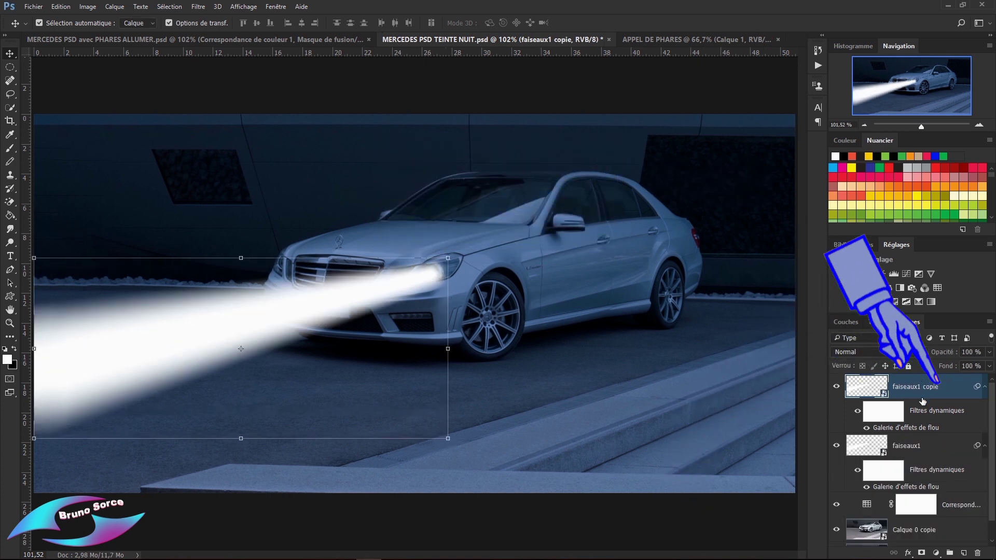
Temporarily hide faiseaux1 while moving the duplicated beam so that it starts at the car's other headlight.
click(836, 447)
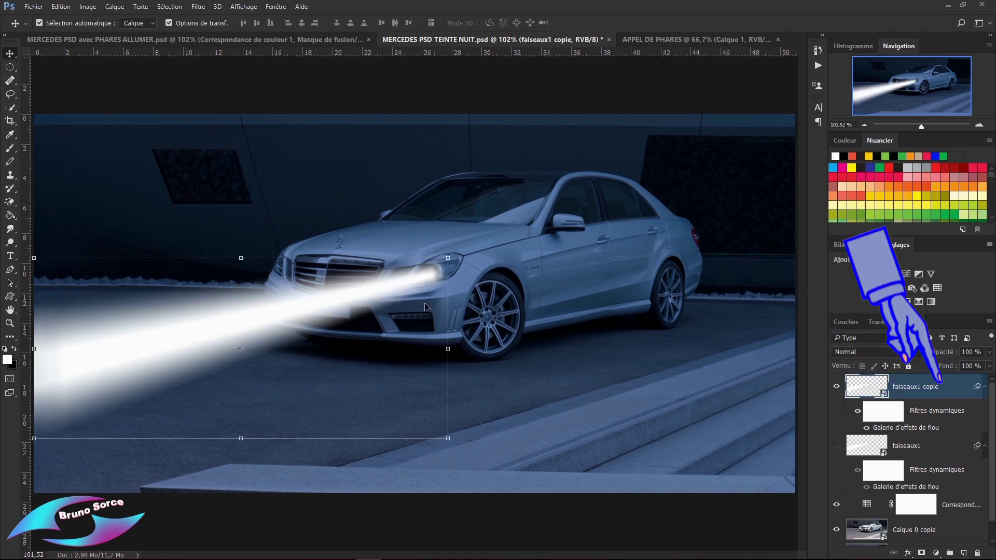
drag(399, 287, 206, 284)
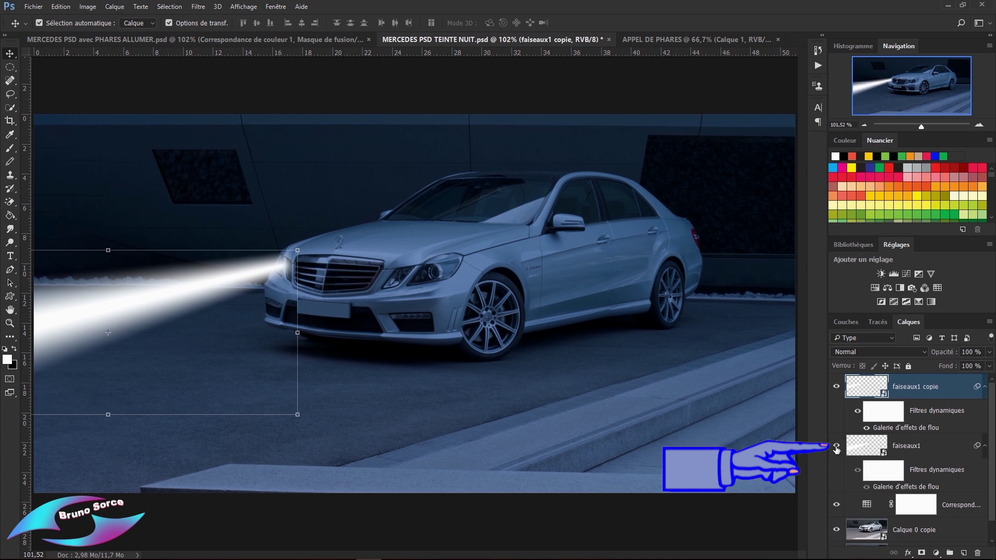
click(836, 446)
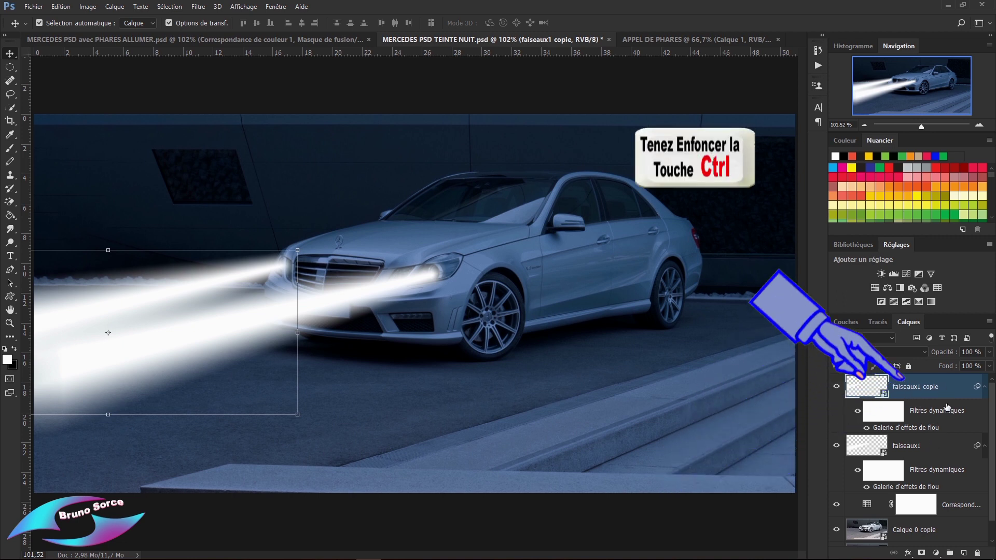
Merge the two beam layers into a single layer named faiseaux.
ctrl+click(946, 445)
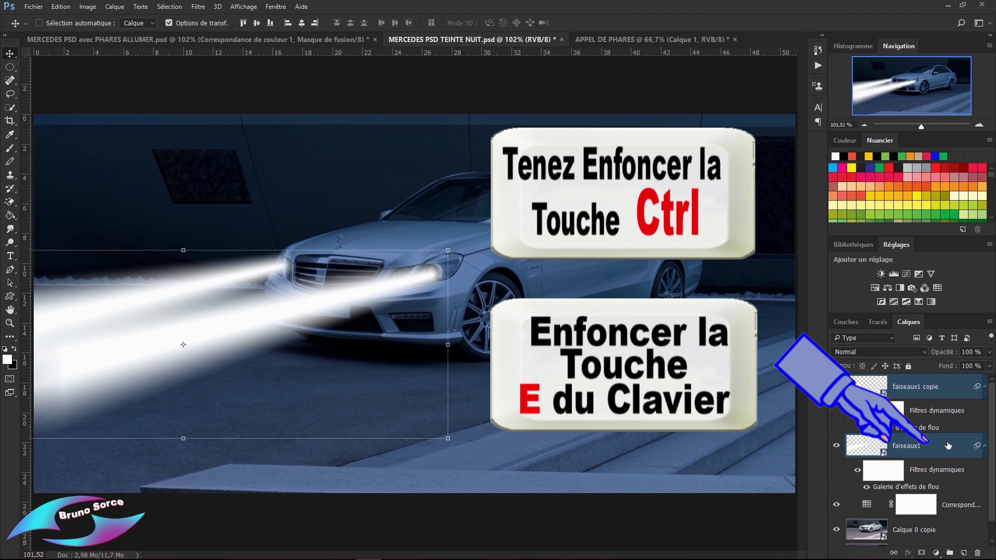
key(ctrl+e)
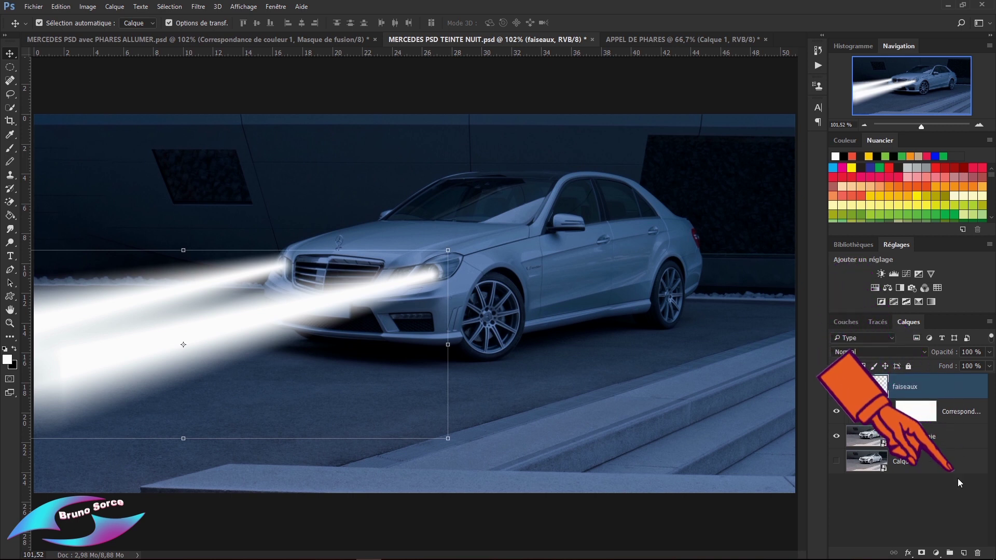
Create a new layer above faiseaux and fill it entirely with black using the Paint Bucket.
click(963, 553)
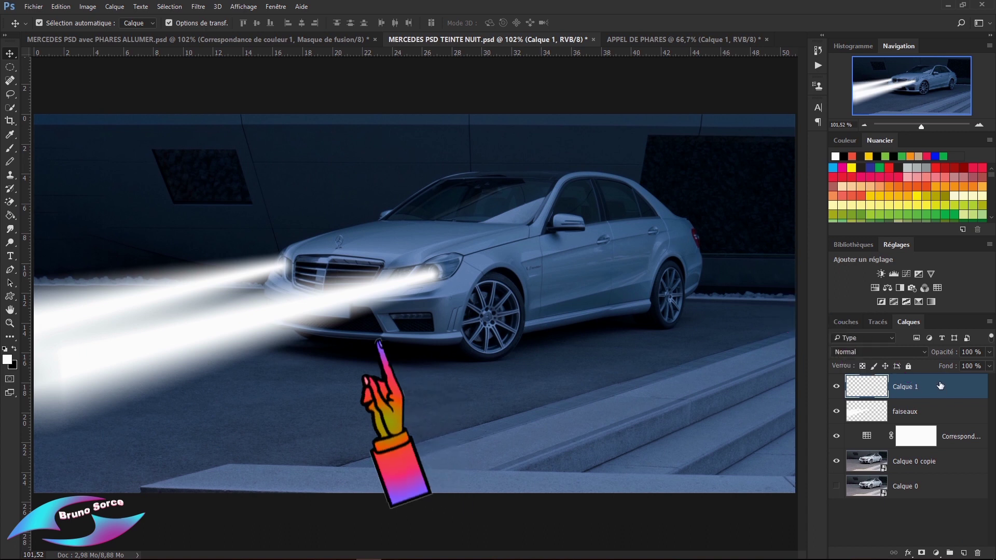
click(16, 351)
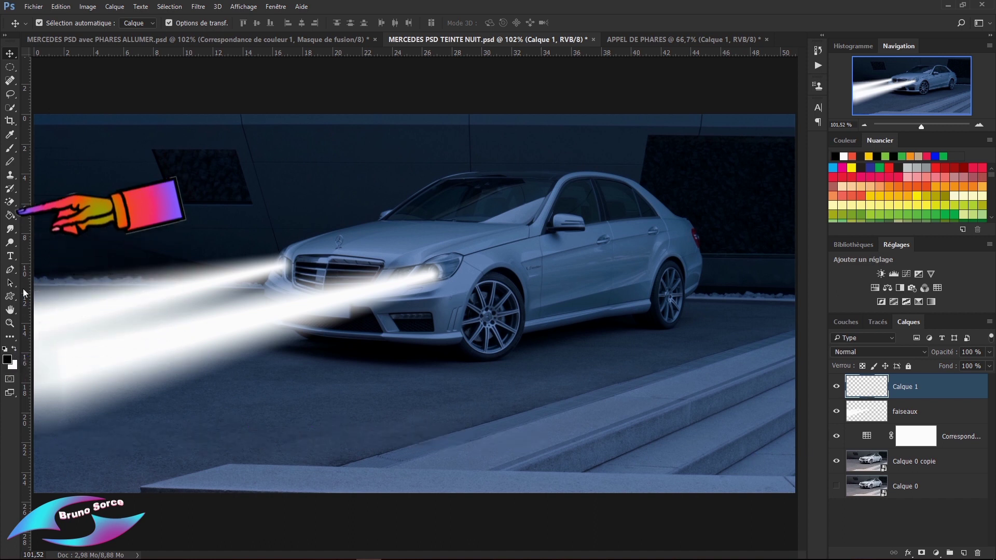
drag(10, 216, 54, 225)
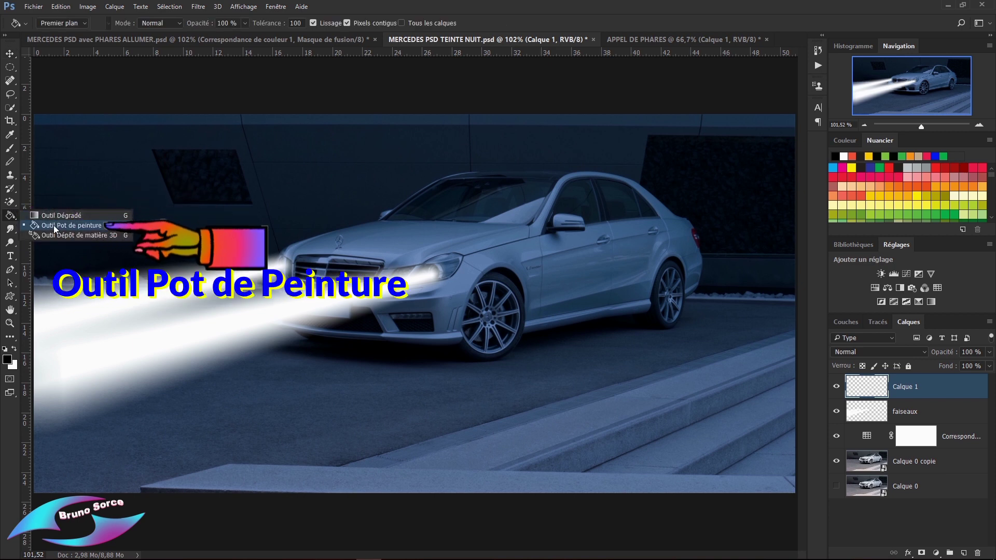
click(54, 225)
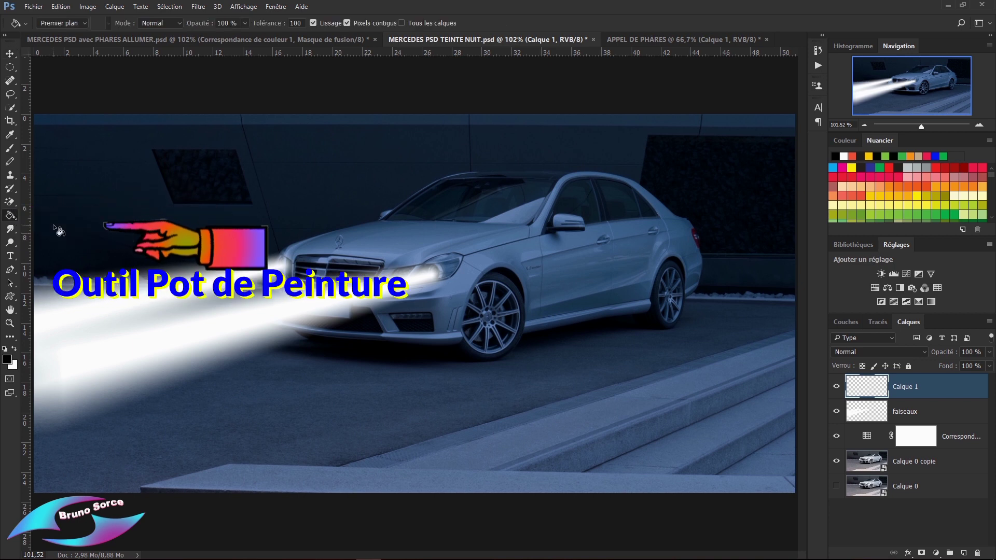
click(450, 297)
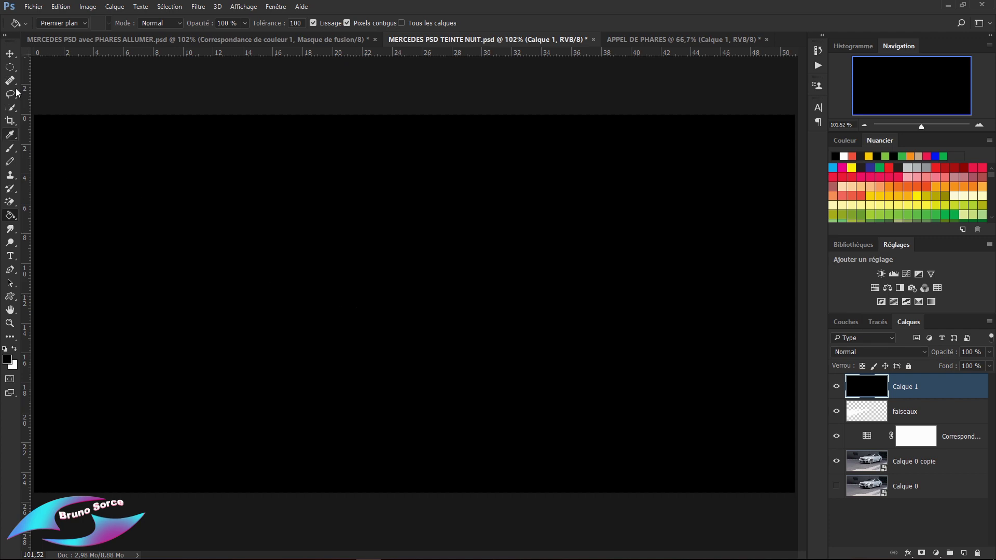
Convert the black layer into a smart object.
click(10, 53)
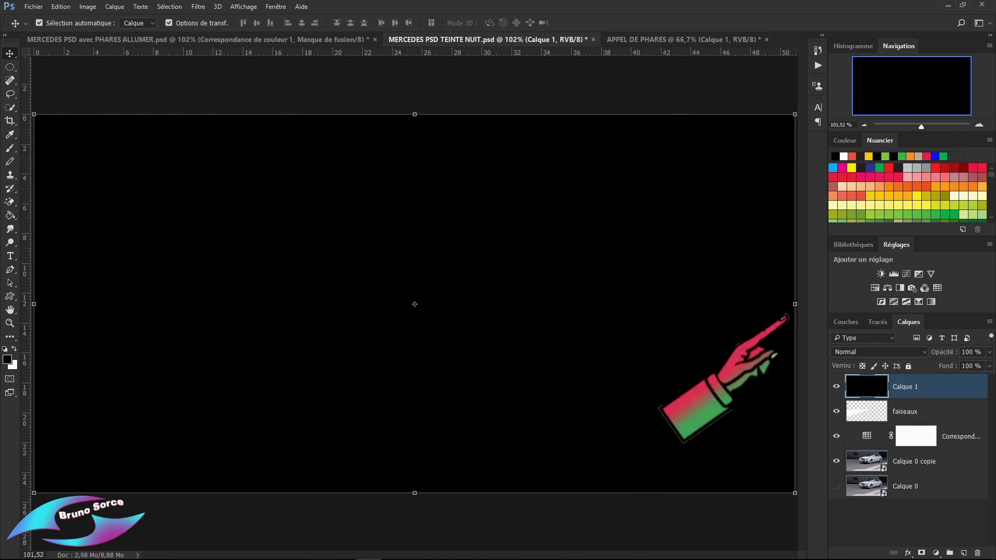
click(989, 321)
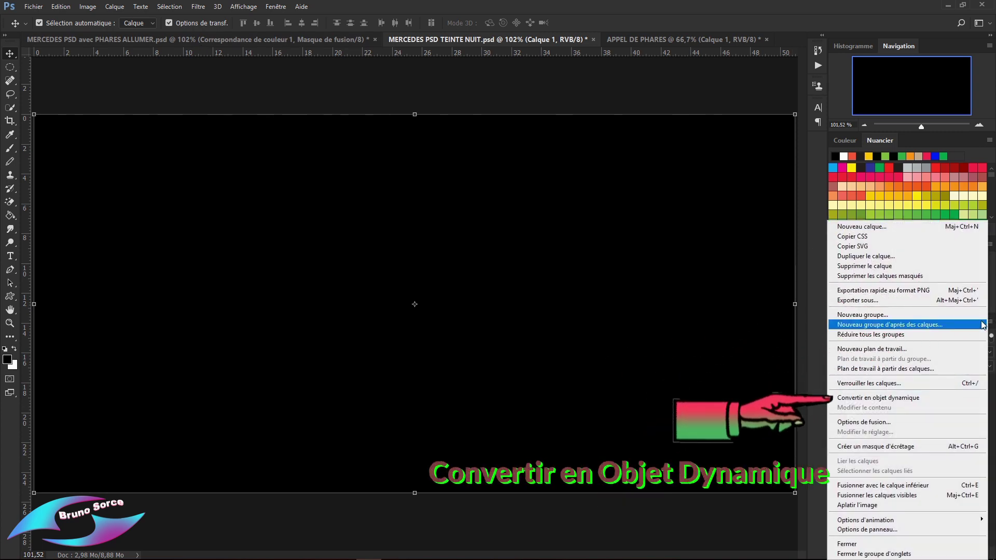
click(867, 398)
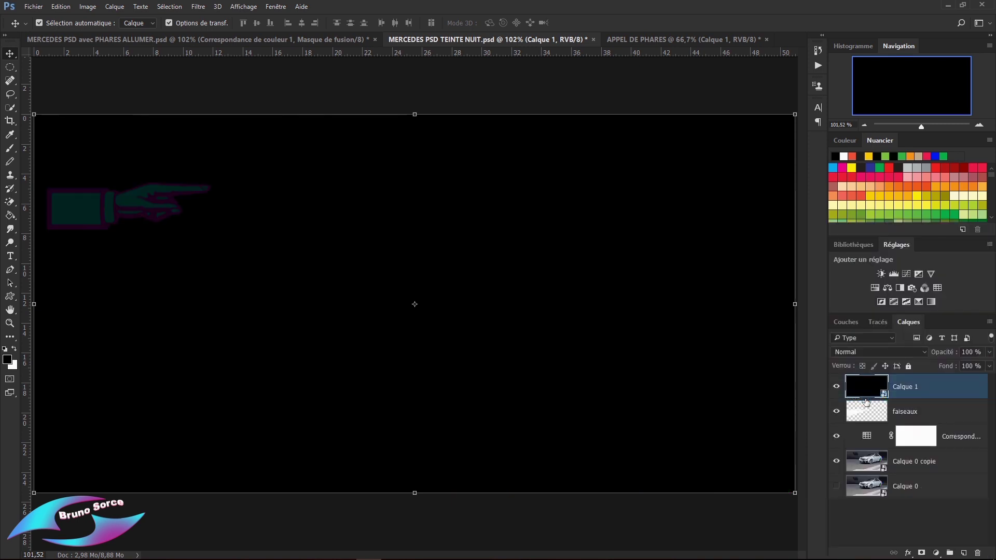
Apply a Halo render filter with the Focale fixe Film lens to the black smart object.
click(199, 6)
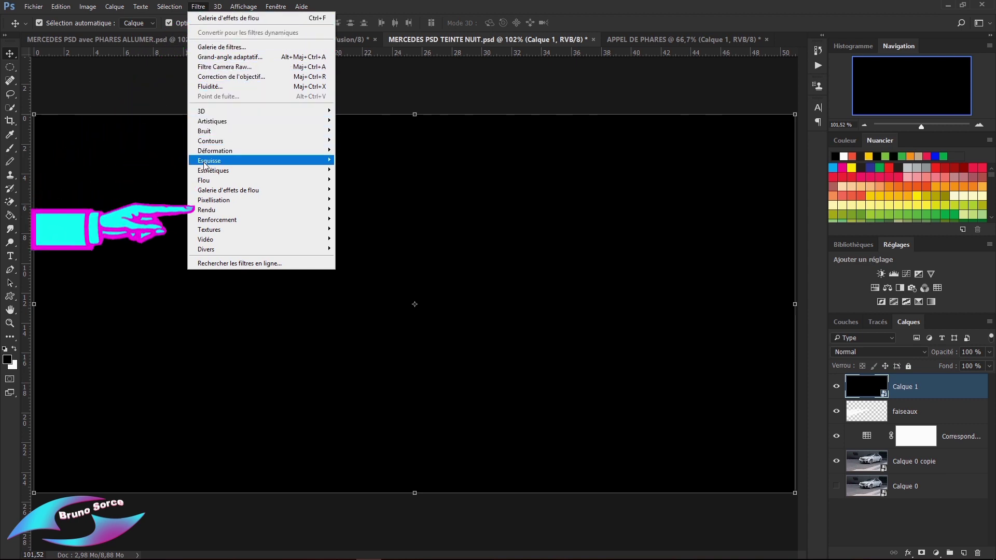
mouse_move(207, 212)
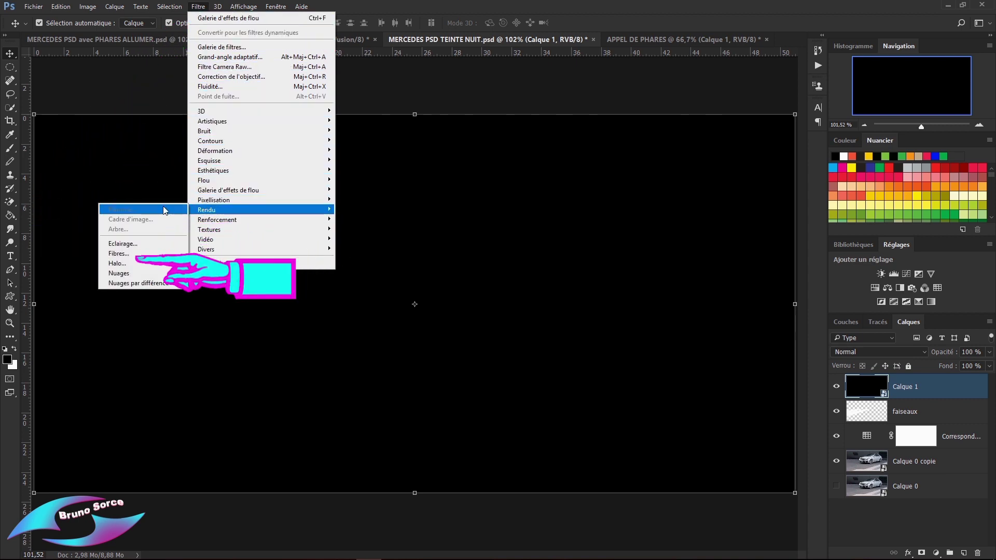
click(118, 263)
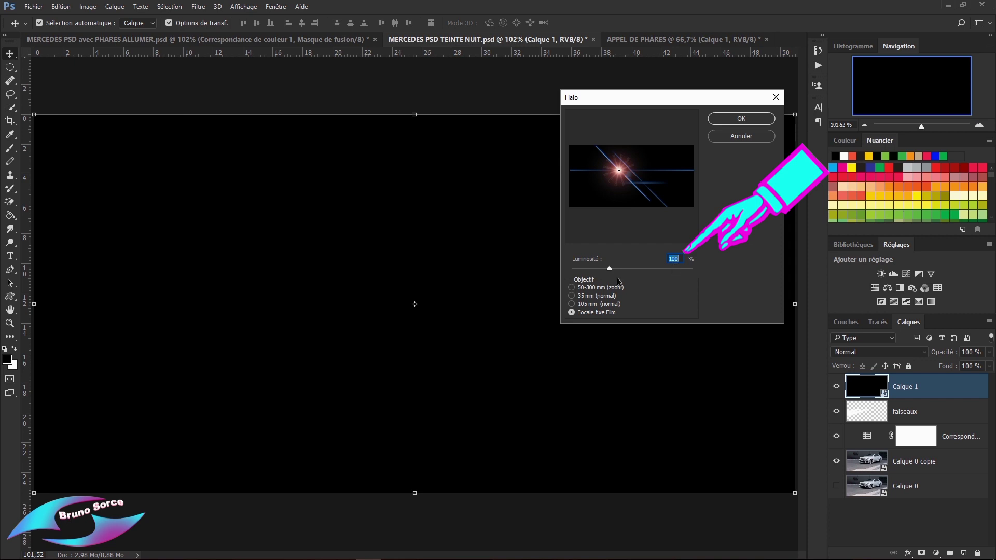
mouse_move(608, 268)
mouse_down()
mouse_move(678, 272)
mouse_move(611, 269)
mouse_up()
click(753, 118)
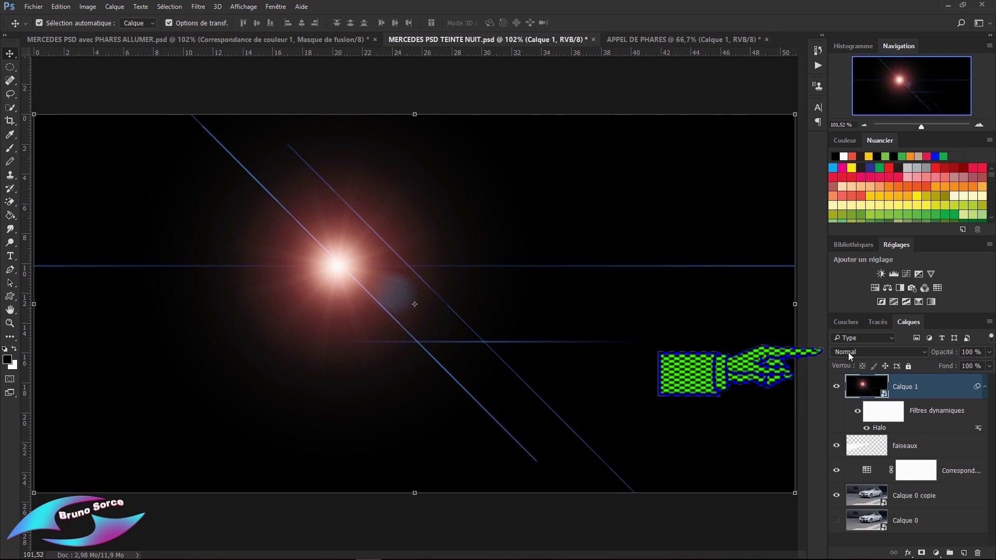
Set the flare layer's blending mode to Superposition and move the flare onto the car's nearer headlight.
click(919, 354)
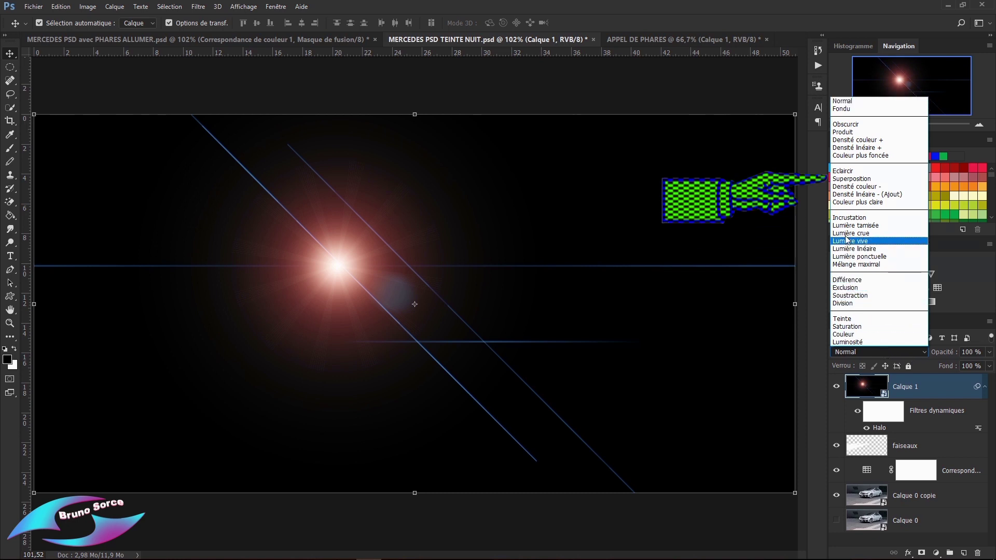
click(847, 179)
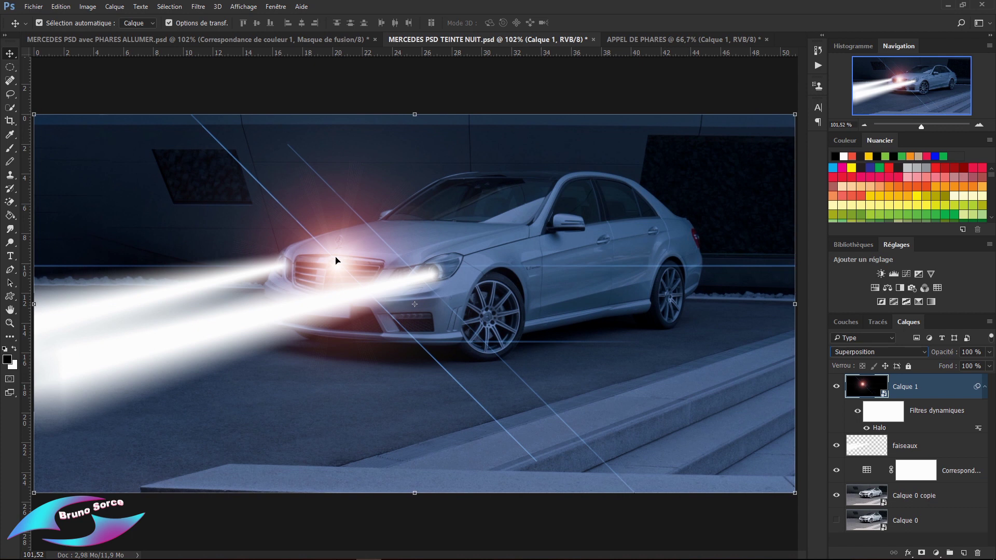
drag(339, 255, 429, 252)
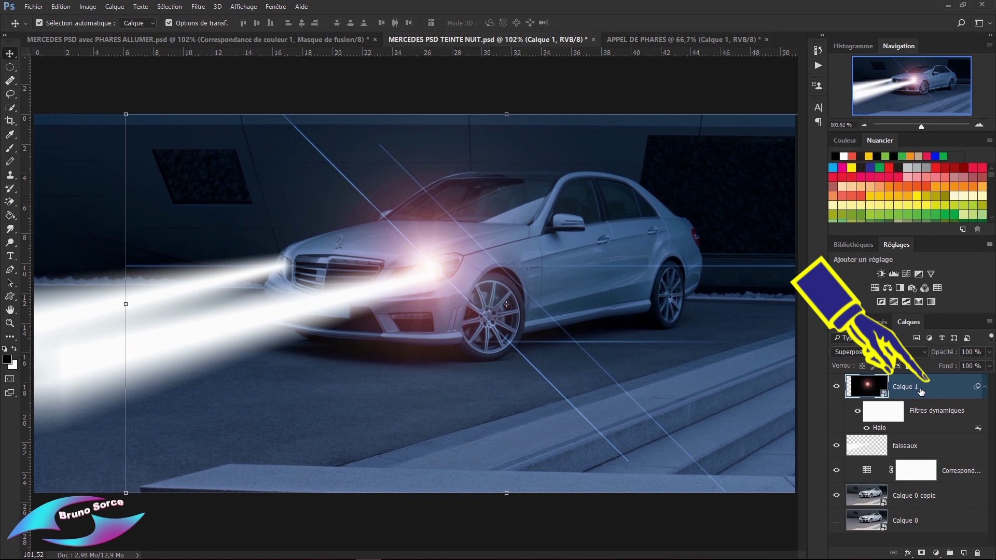
Add a layer mask to Calque 1 and fill it with black using the Paint Bucket.
click(922, 553)
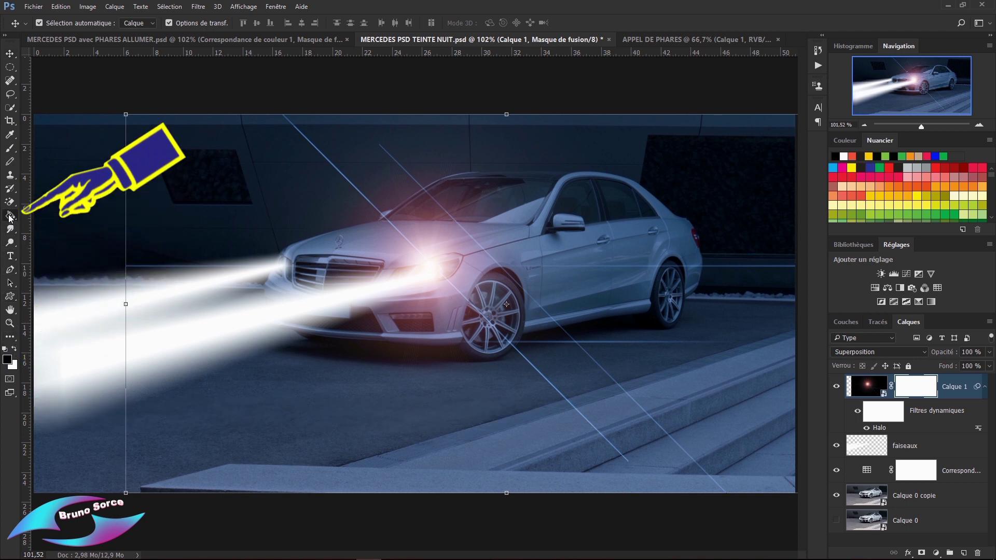
drag(10, 215, 52, 228)
click(51, 226)
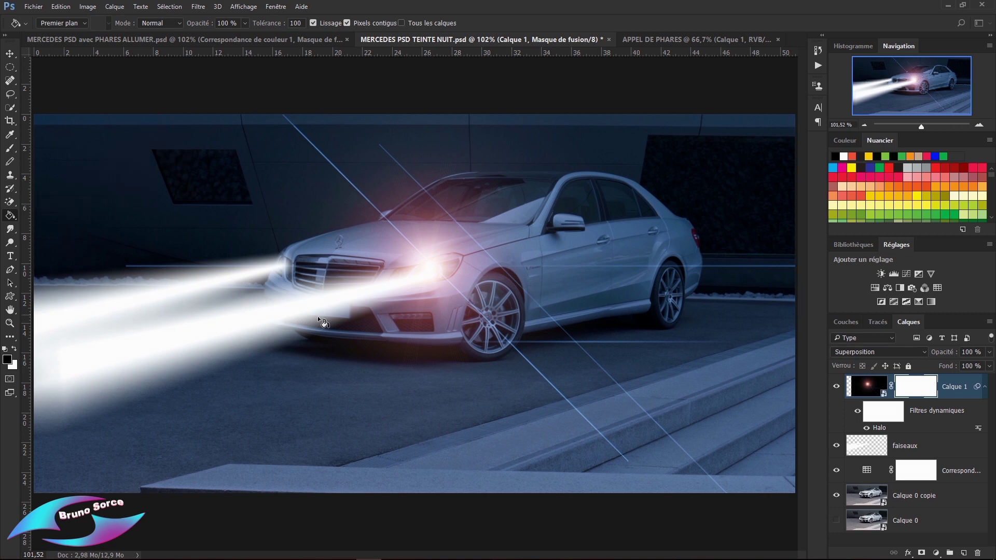
click(419, 273)
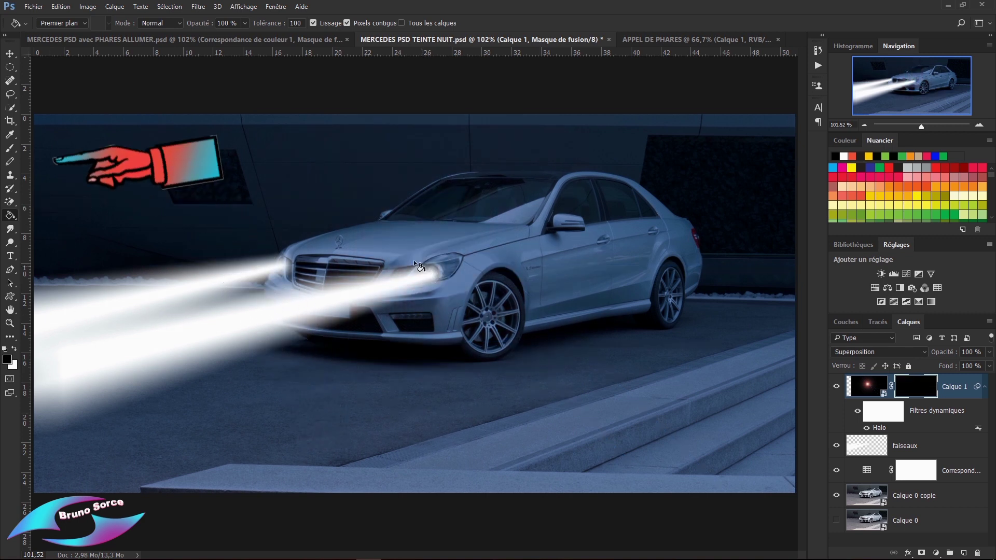
Reveal the flare around the nearer headlight by brushing white on its mask, and retouch the mask in black with a brush size of 222.
click(9, 148)
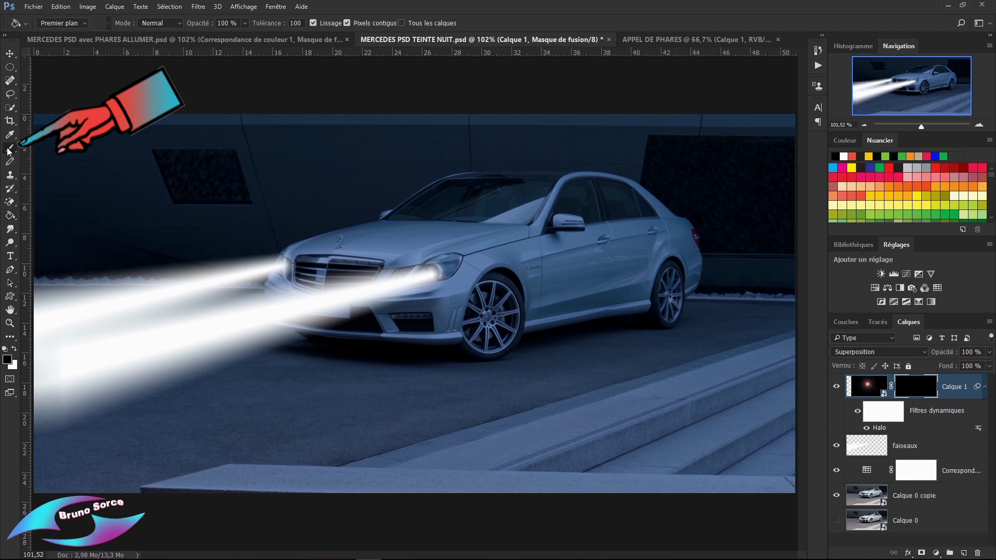
click(50, 148)
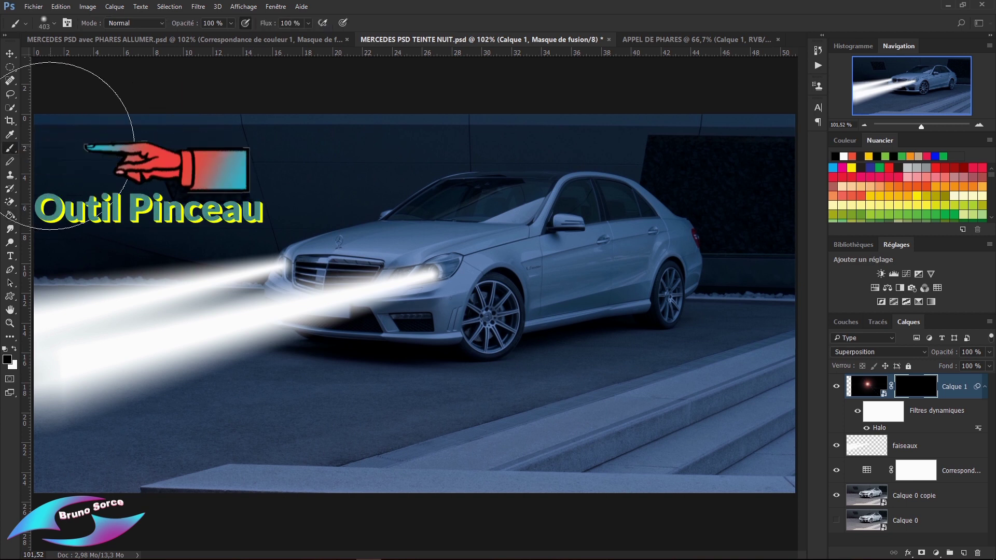
click(14, 349)
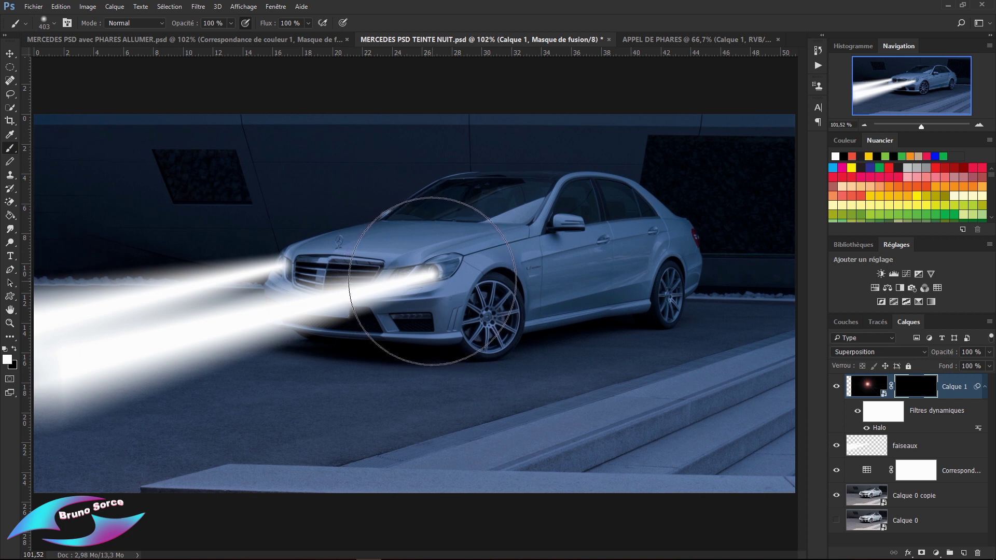
click(433, 281)
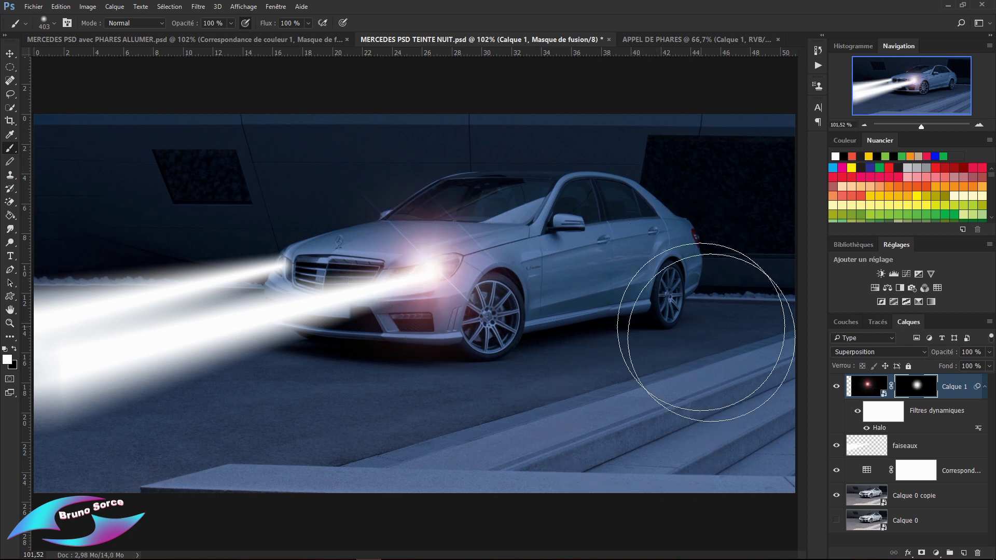
click(13, 351)
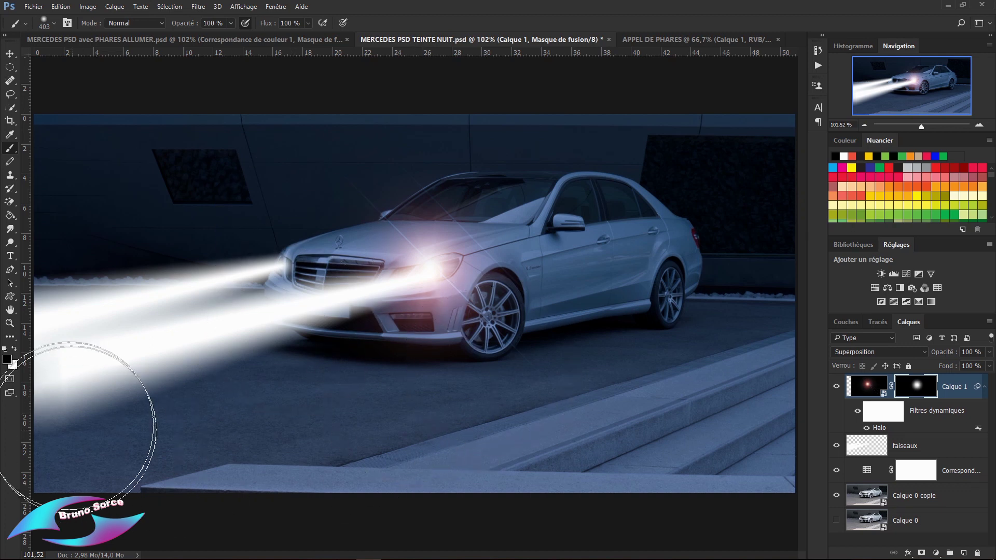
drag(384, 400, 333, 401)
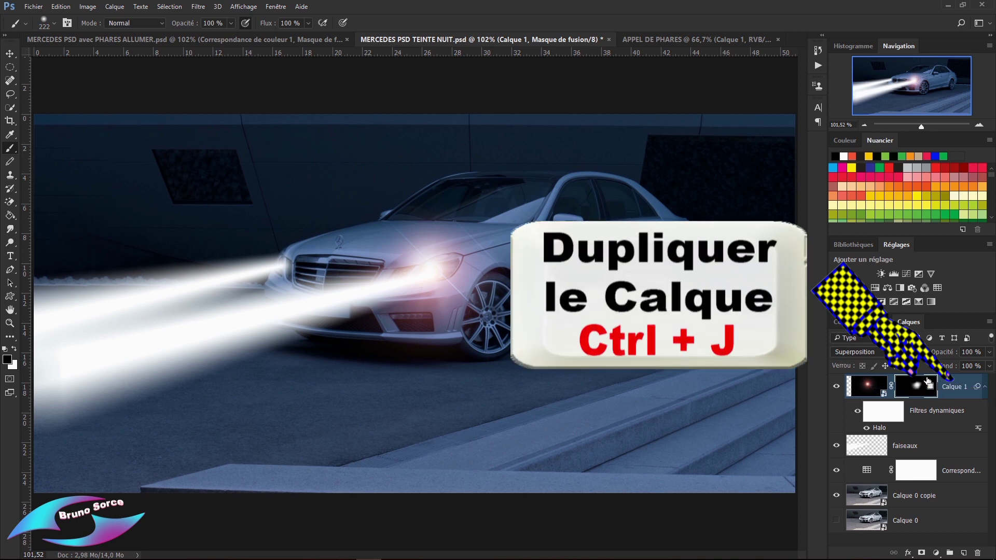
Duplicate the masked flare layer, hide the original, and move the copy onto the car's other headlight.
key(ctrl+j)
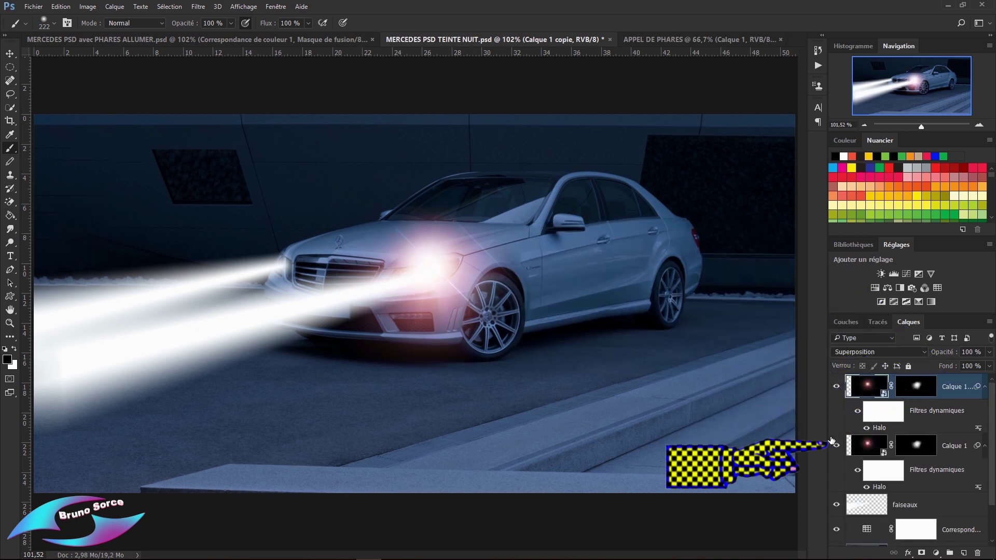
click(836, 447)
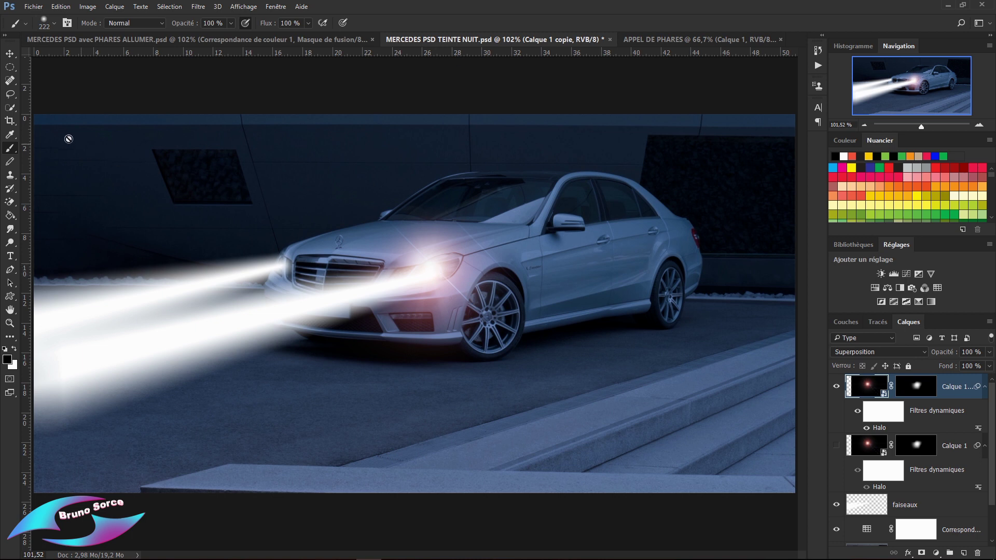
click(10, 54)
drag(428, 280, 291, 267)
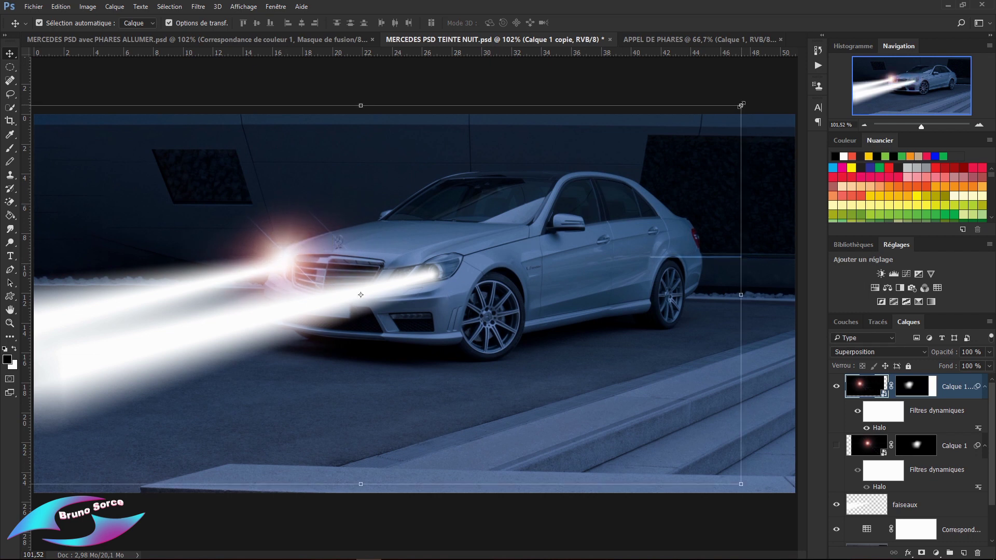
Scale the duplicated flare to about 93% and realign it with the start of the far headlight beam.
key(ctrl+t)
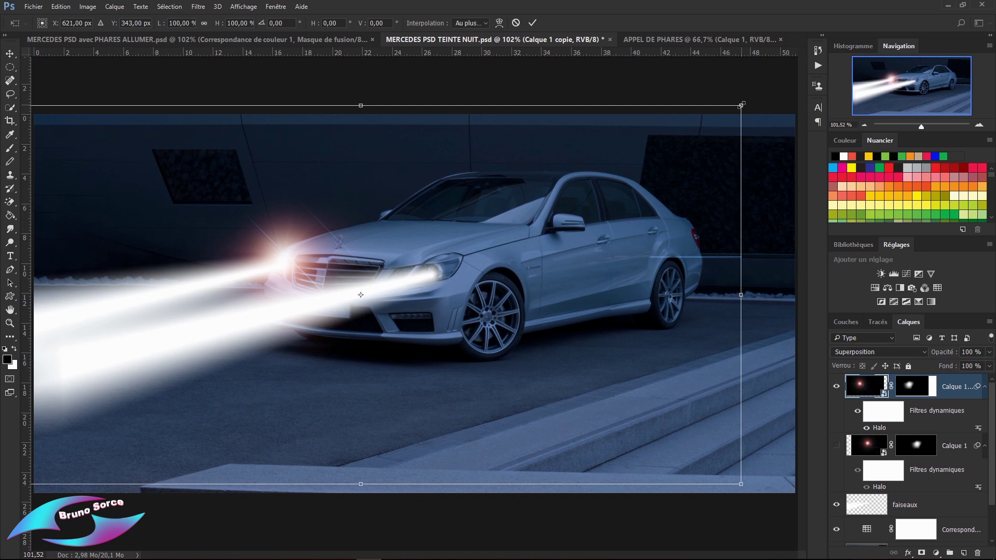
drag(743, 104, 694, 141)
drag(270, 259, 291, 254)
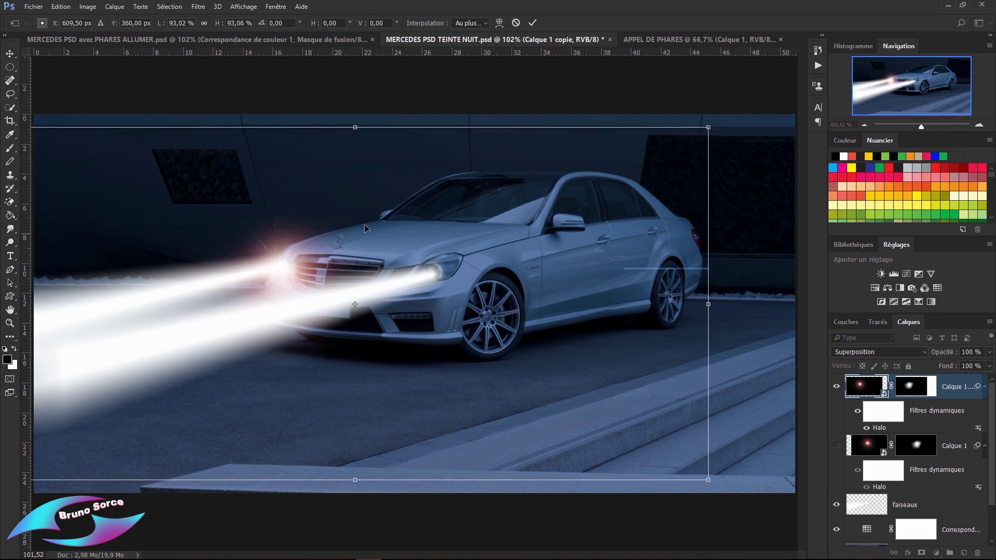
click(532, 22)
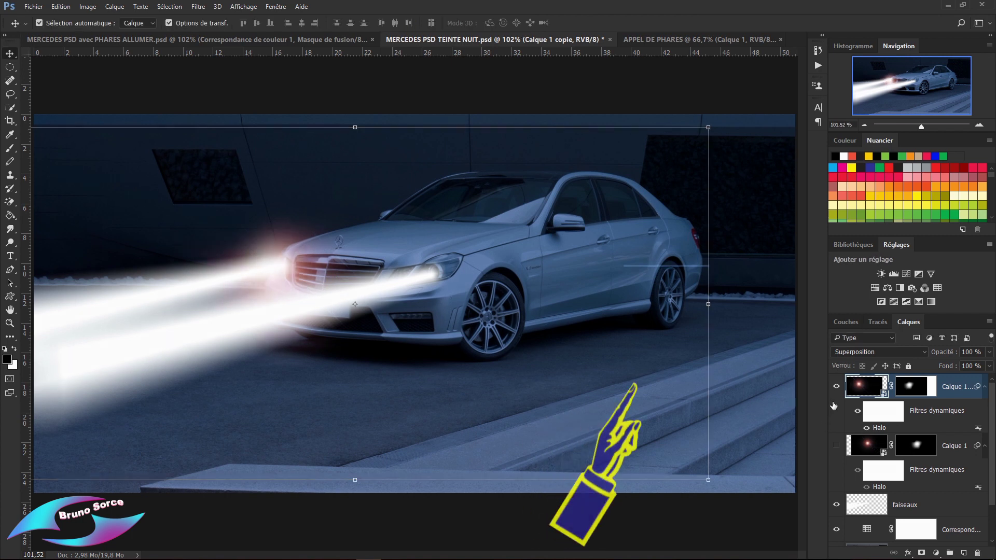
Show the original flare layer again and lower the duplicated flare layer's opacity to 82%.
click(835, 447)
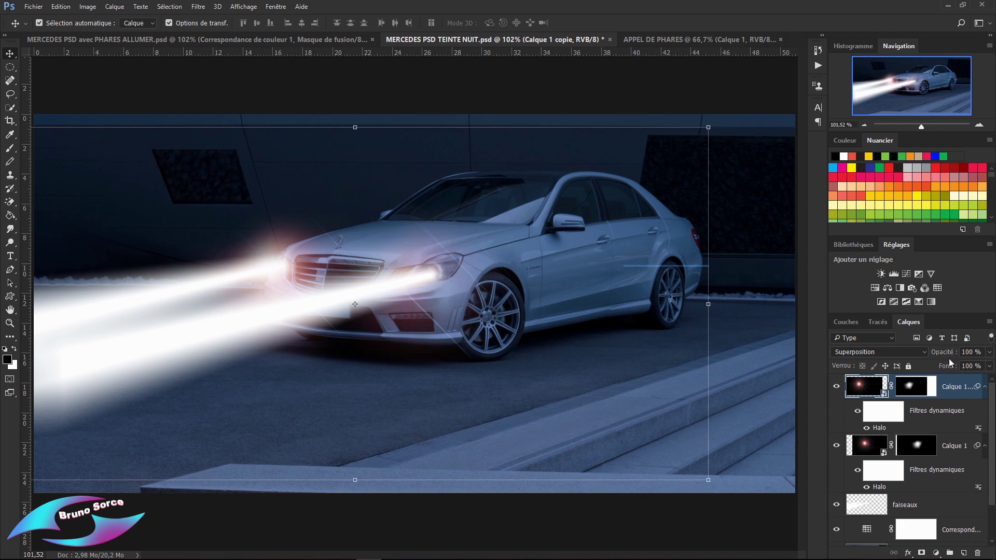
drag(945, 354, 936, 356)
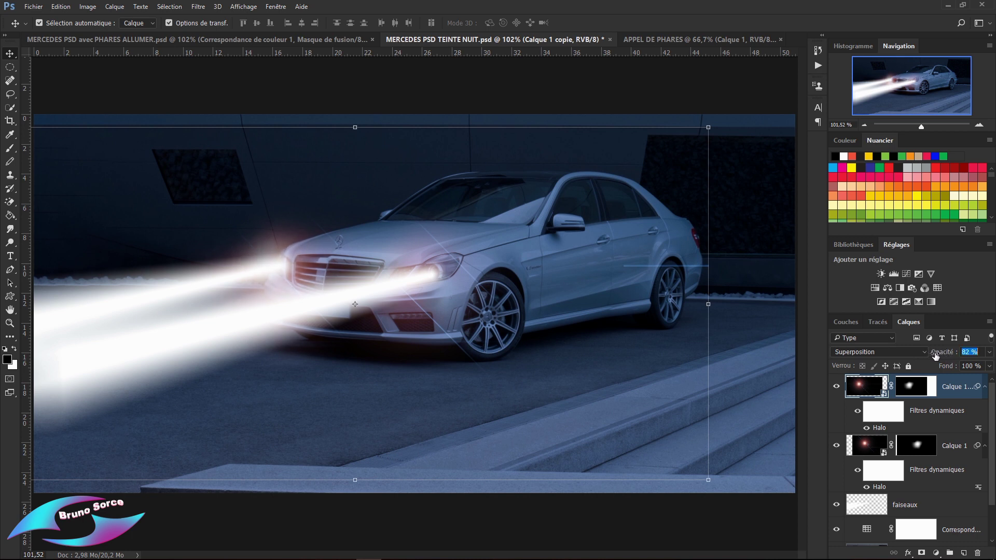
click(315, 261)
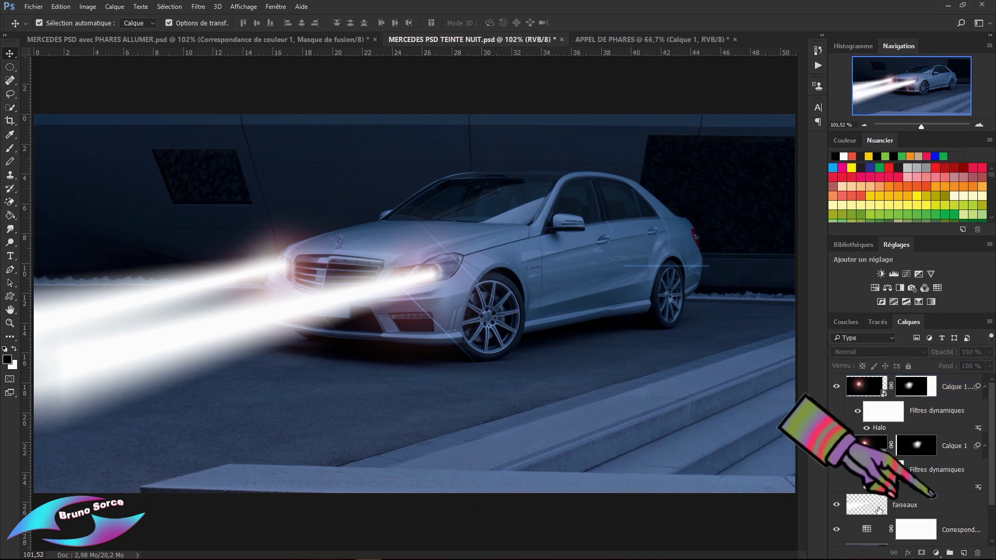
Add a layer mask to the faiseaux layer.
click(943, 511)
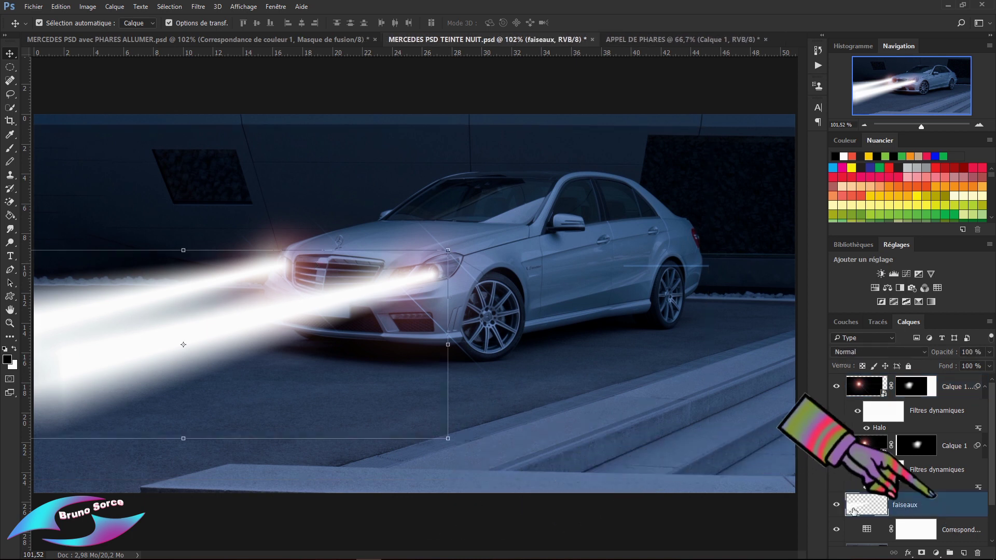
scroll(908, 463, down, 2)
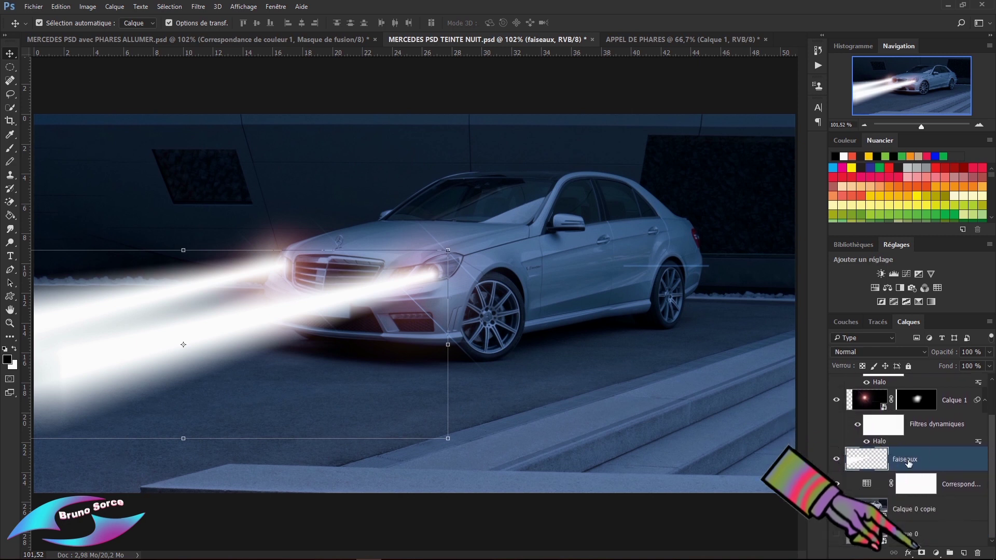
click(921, 552)
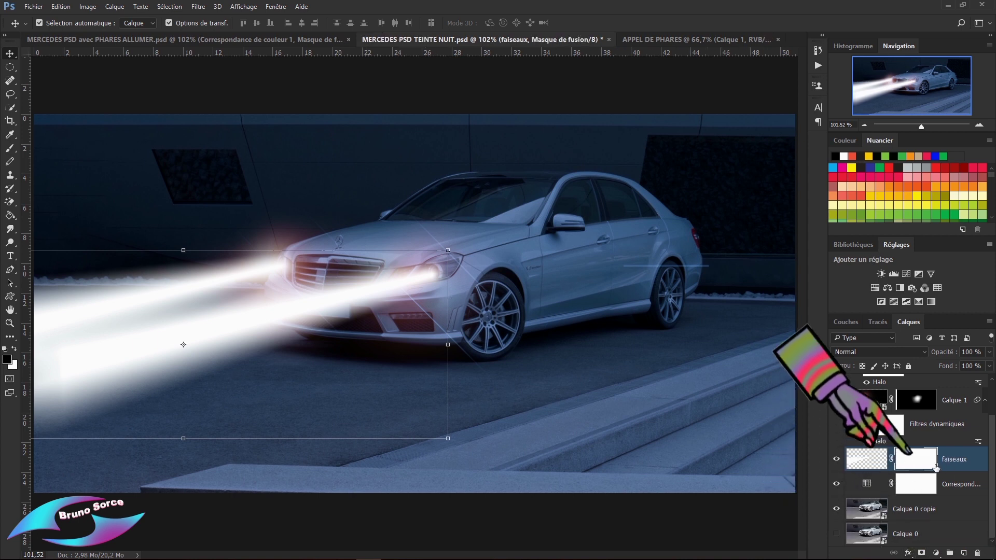
Set up the Gradient tool with the Premier plan -> transparent preset as a linear gradient.
key(g)
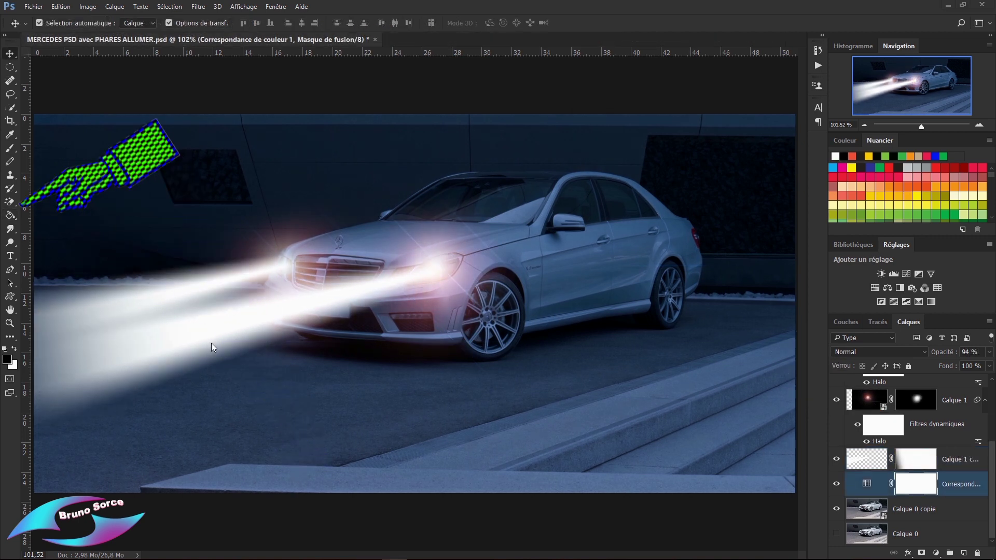
click(10, 216)
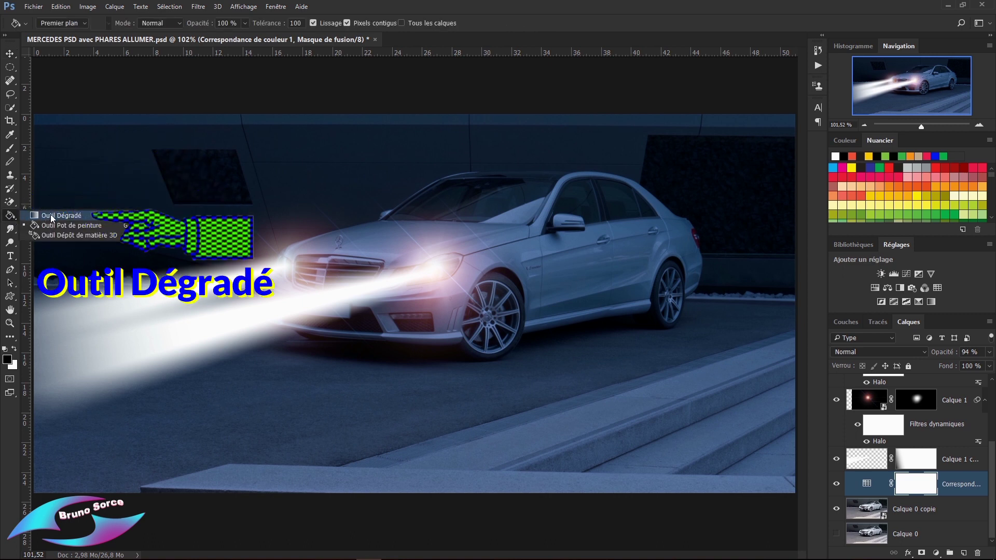
click(51, 215)
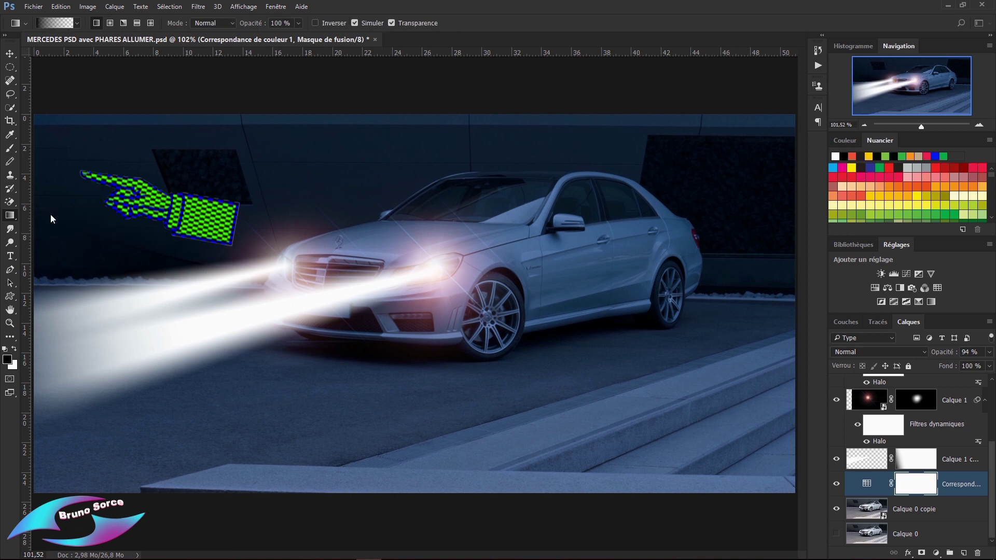
click(55, 24)
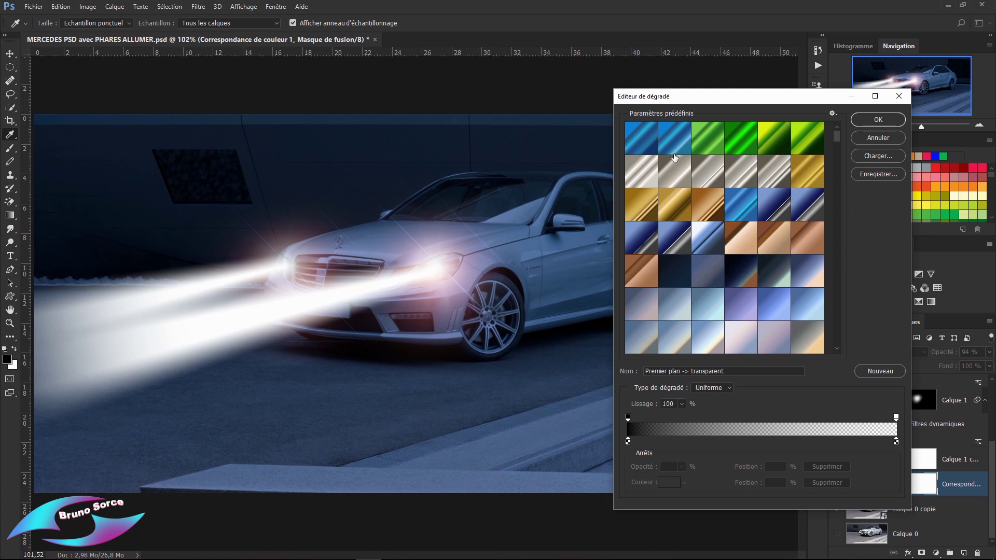
drag(835, 136, 831, 160)
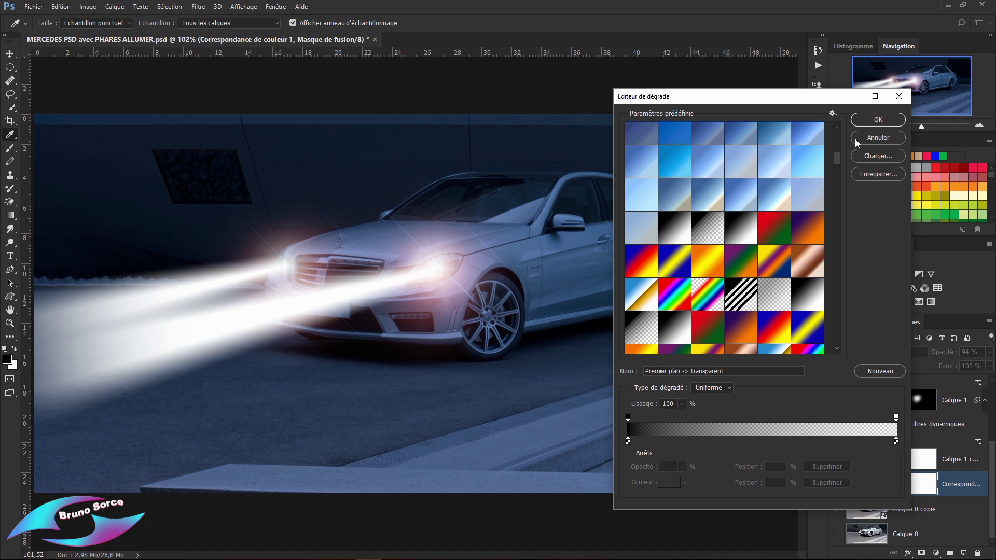
click(870, 119)
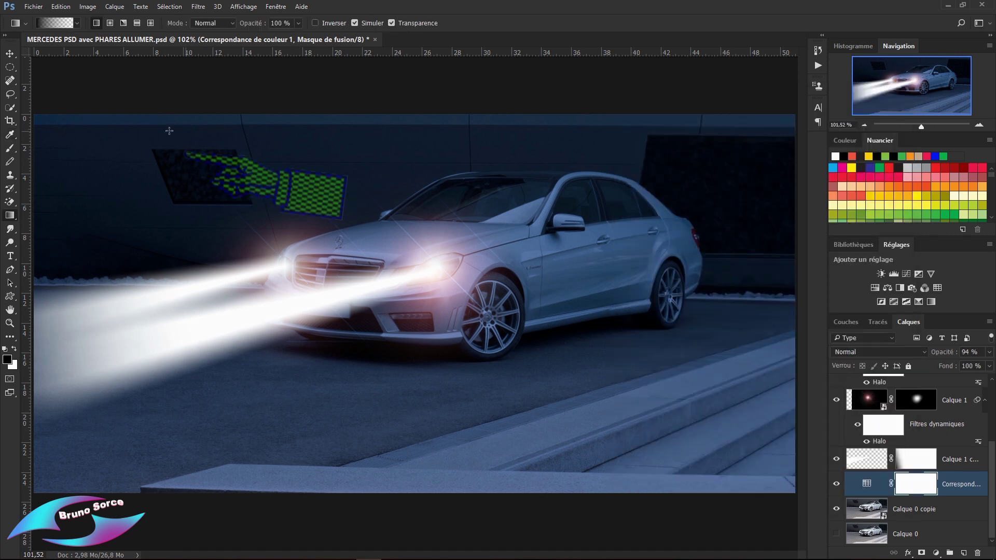
click(110, 23)
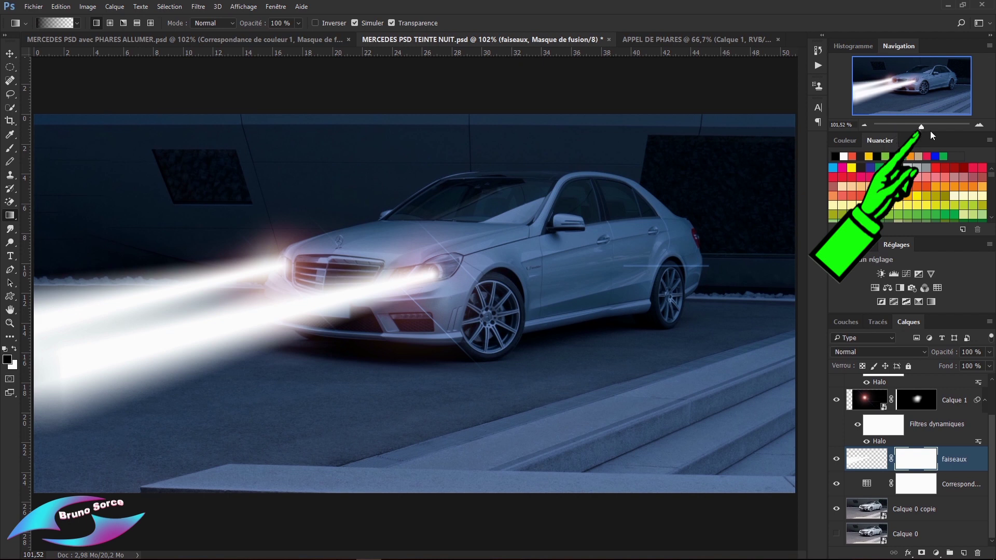
Fade the far ends of the beams on the faiseaux mask with a linear gradient from beyond the image's left edge.
drag(921, 128, 919, 128)
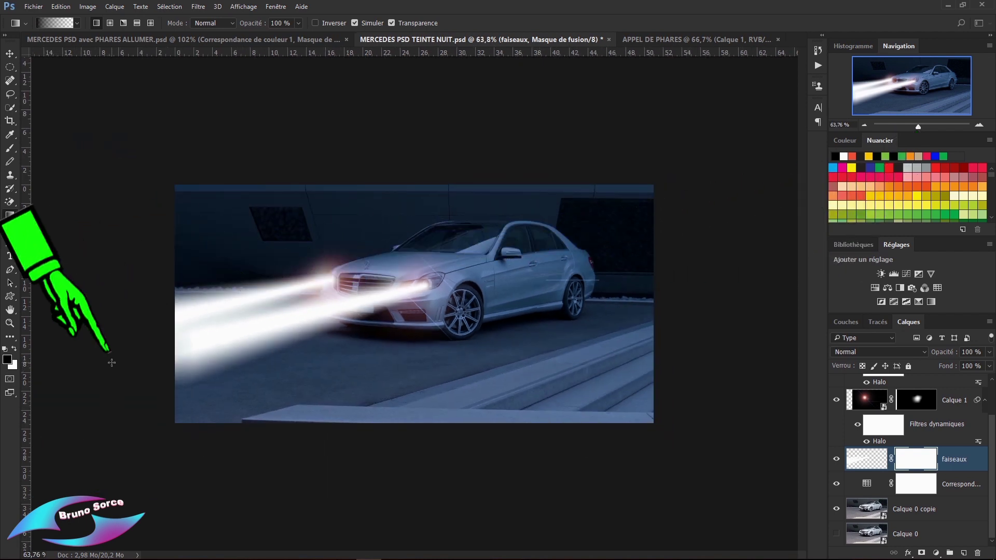
drag(112, 362, 216, 331)
drag(123, 357, 257, 321)
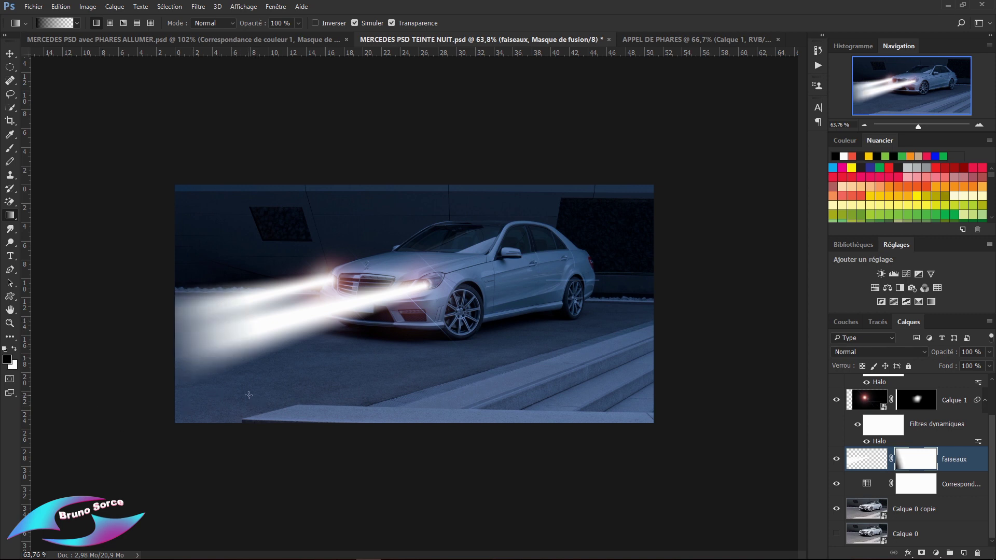
click(9, 323)
right_click(286, 375)
click(317, 387)
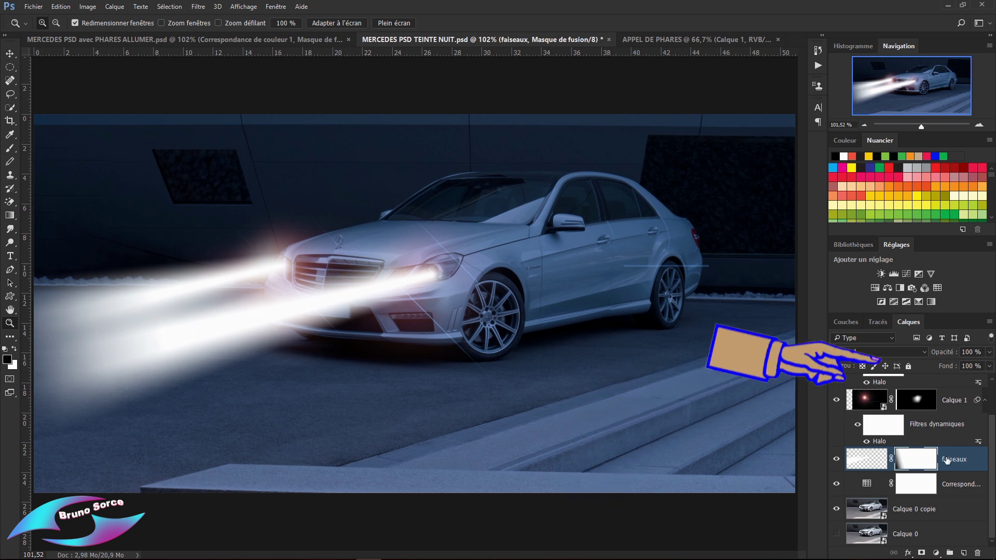
Add a new empty layer above the duplicated flare layer.
scroll(991, 462, up, 2)
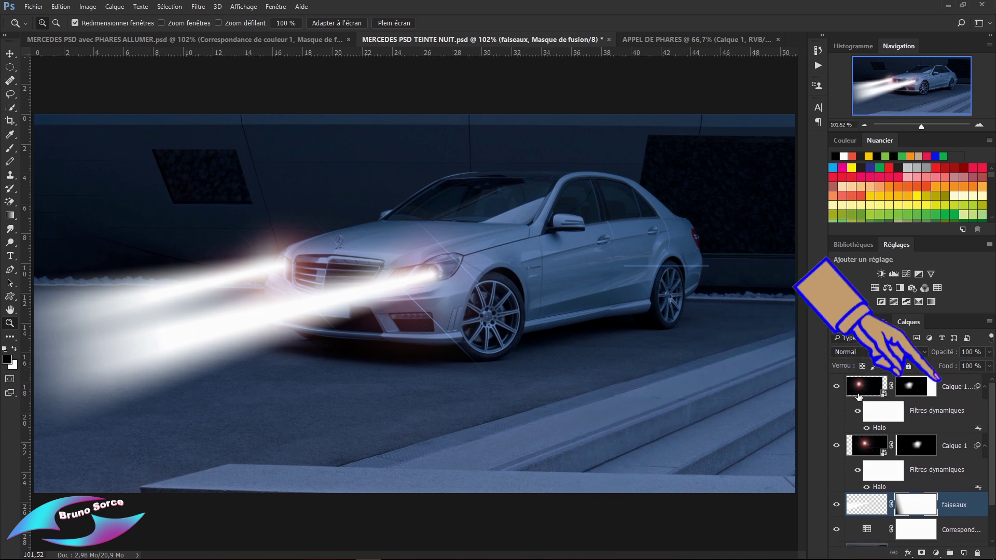
click(949, 384)
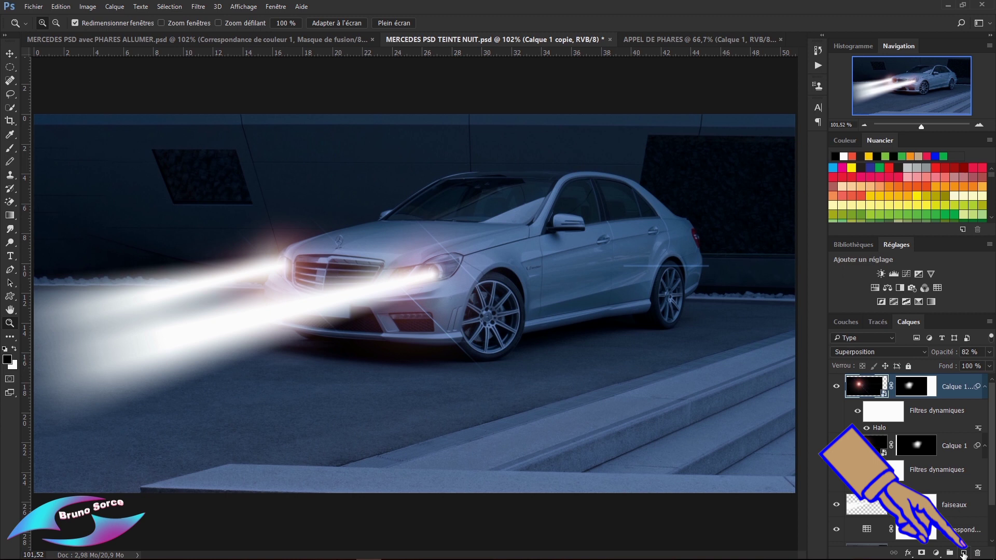
click(963, 553)
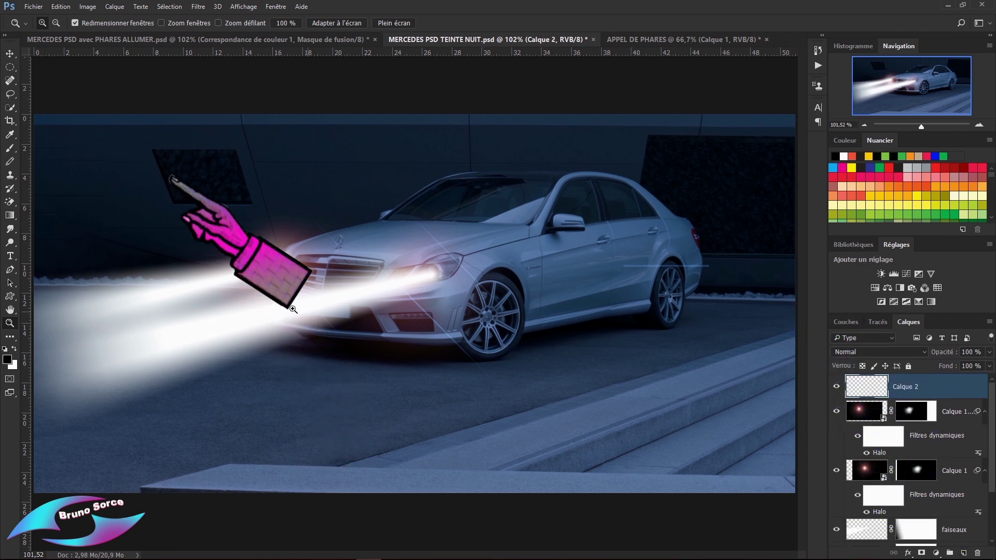
Make a wide elliptical selection on the ground below the beams, about half the image width and extending past the image's left edge.
click(12, 70)
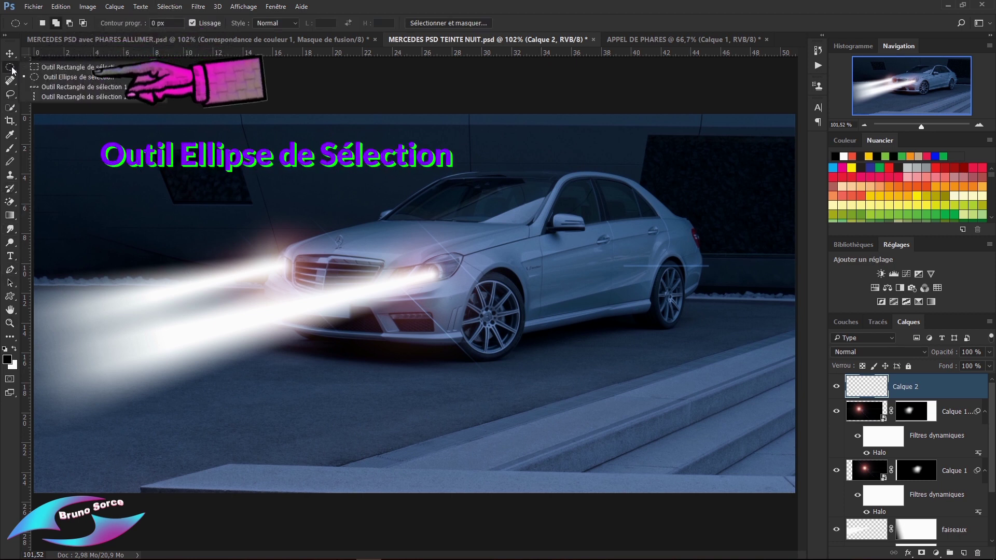
click(58, 78)
drag(921, 126, 918, 128)
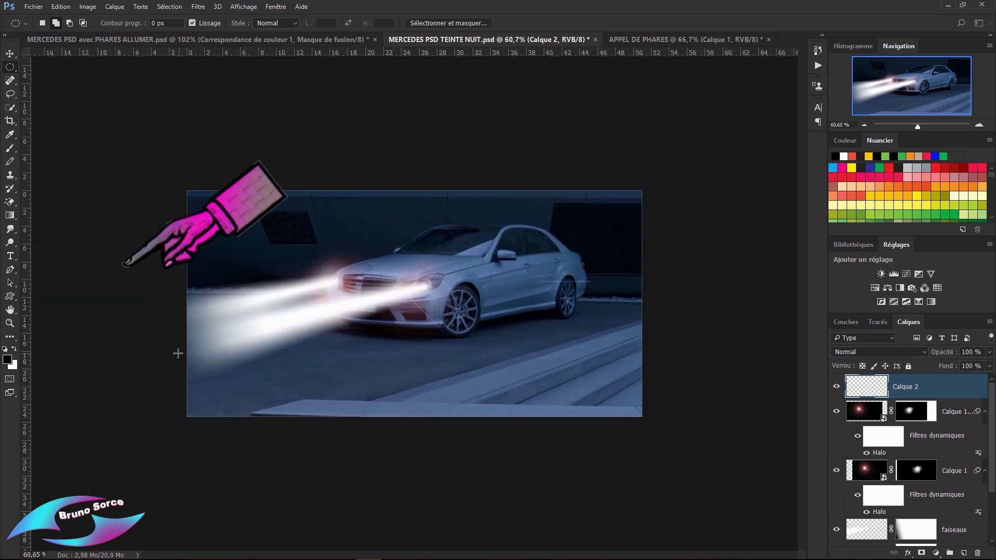
drag(126, 344, 357, 428)
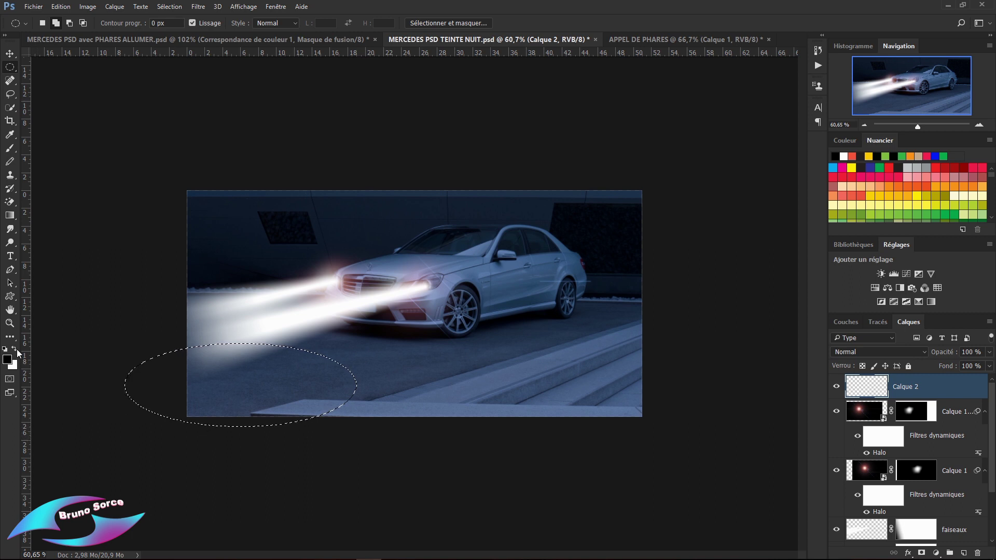
Fill the elliptical selection with white on Calque 2 using the Paint Bucket, and deselect it.
click(14, 349)
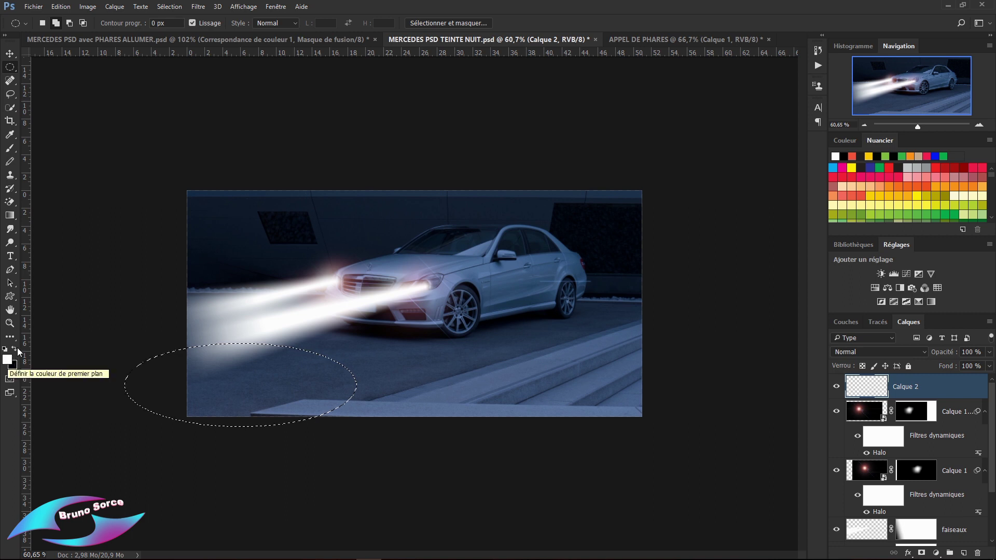
click(10, 216)
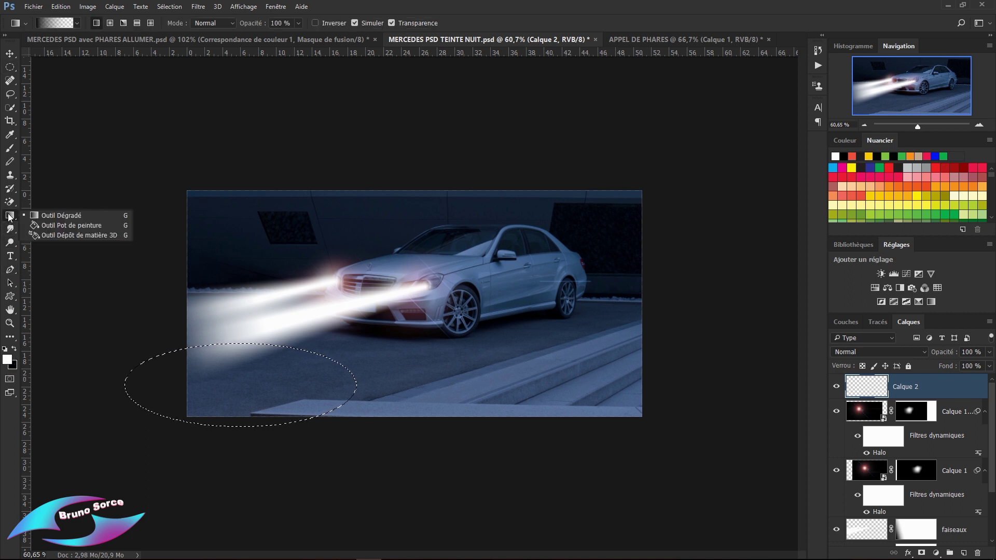
click(52, 225)
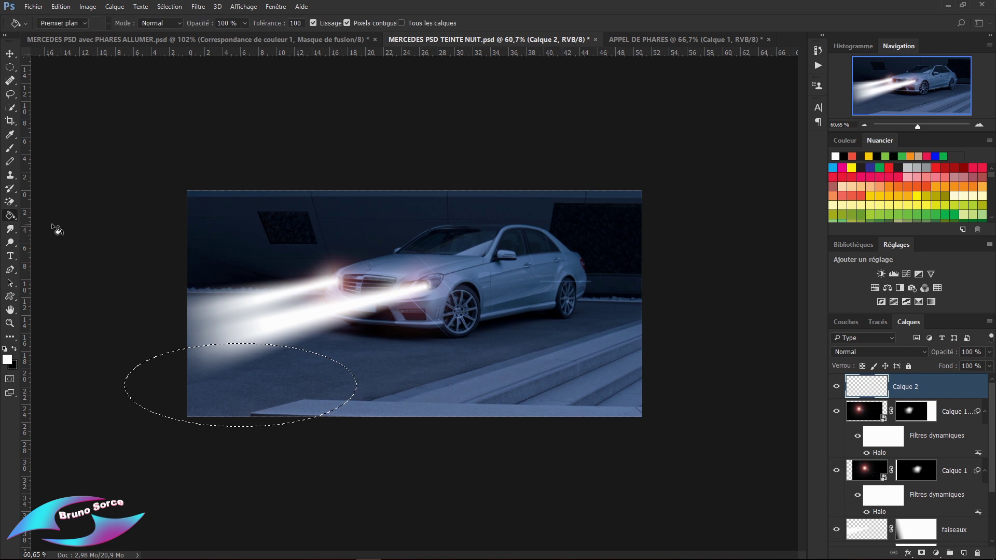
click(229, 378)
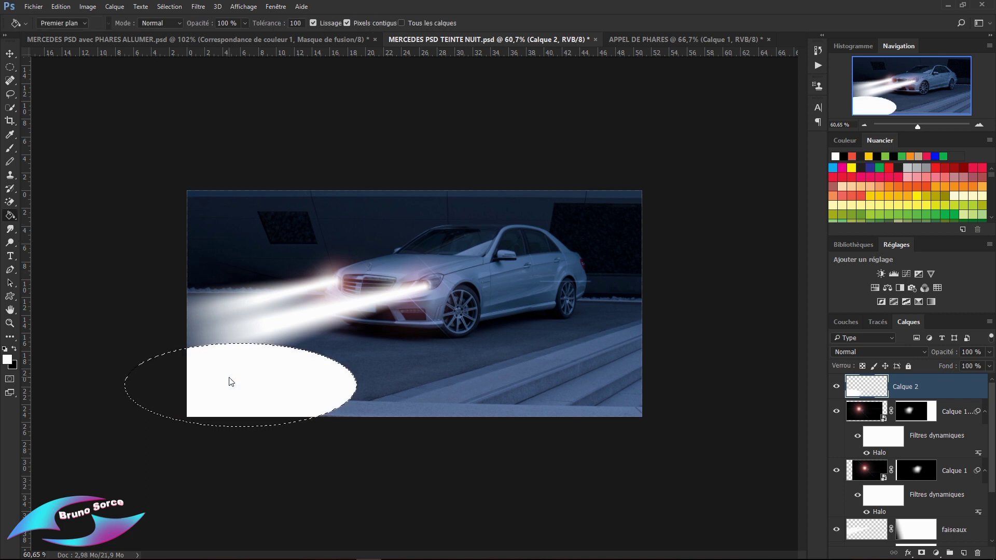
key(ctrl+d)
Convert Calque 2 to a smart object and apply a 331 px Field Blur with its pin centred on the white ellipse.
click(989, 322)
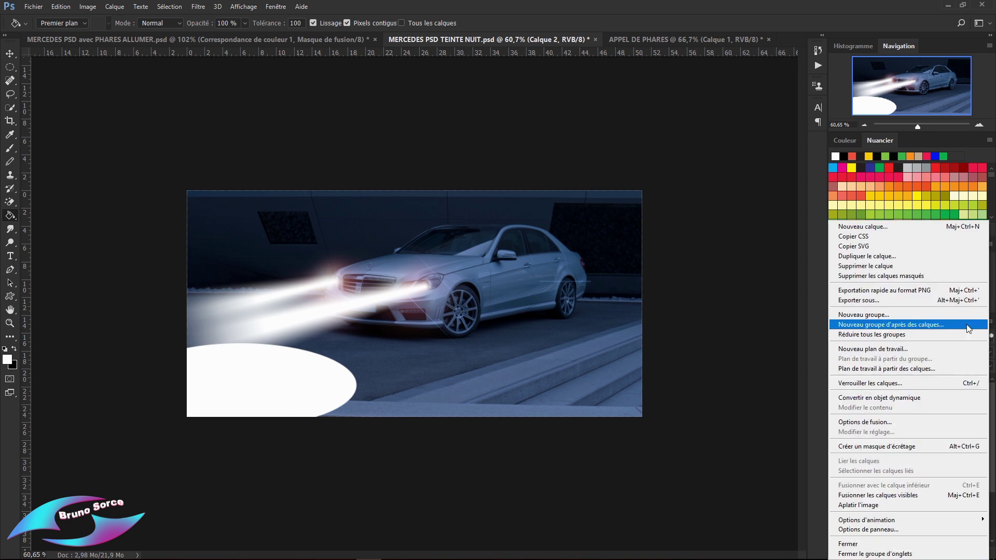
click(854, 397)
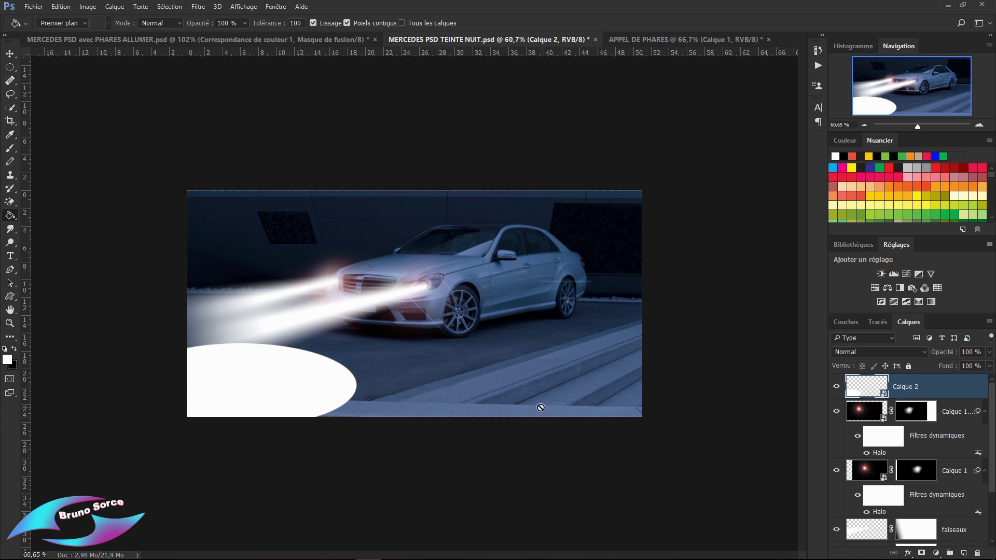
click(198, 8)
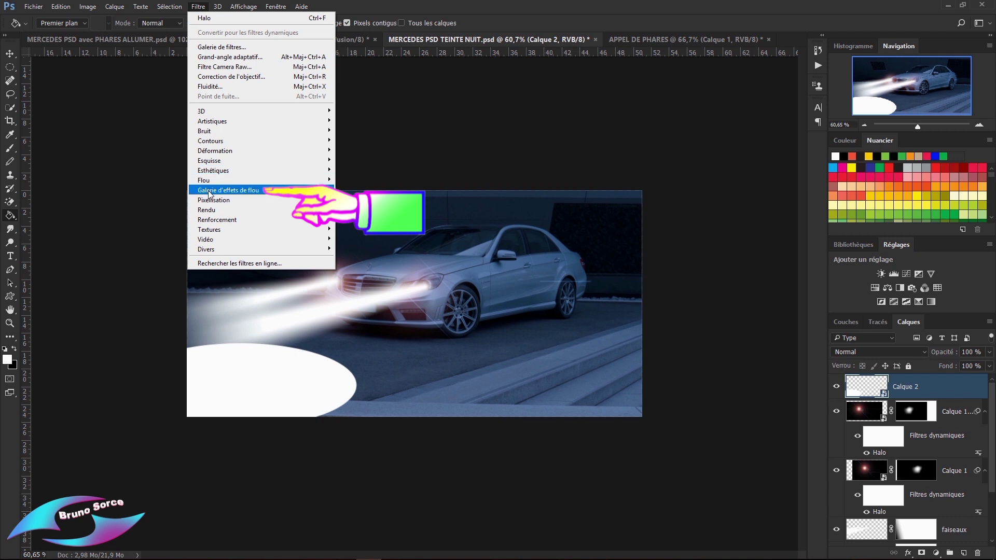
mouse_move(210, 194)
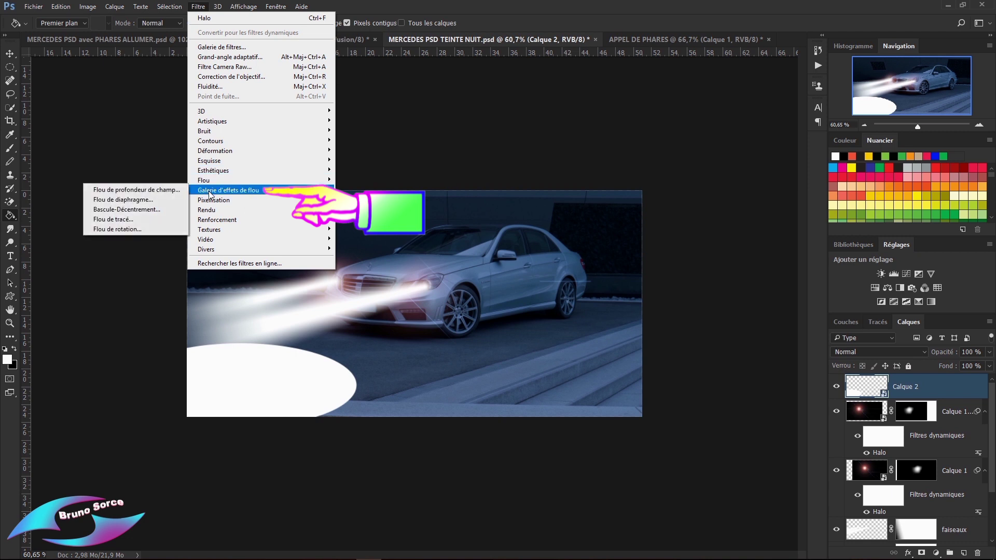
click(157, 193)
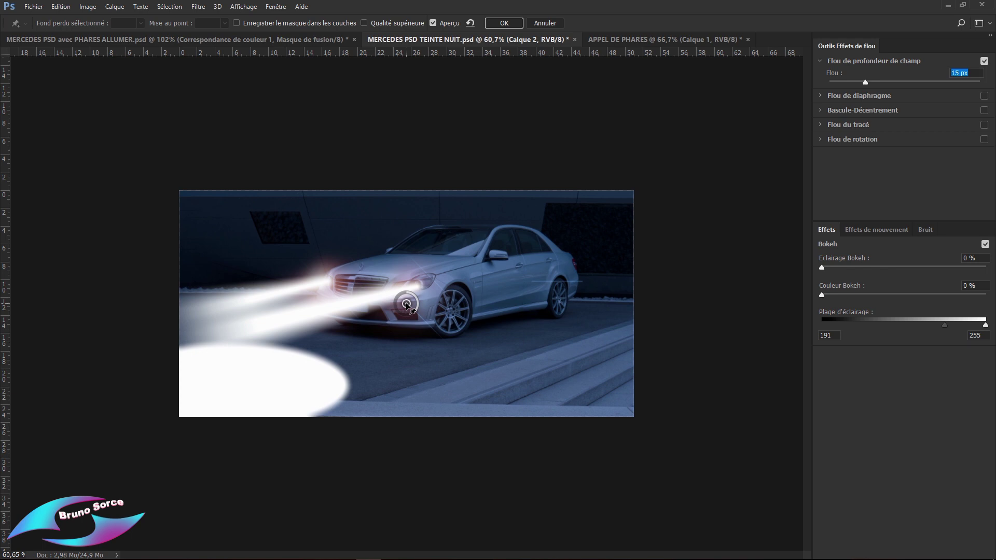
drag(406, 304, 243, 377)
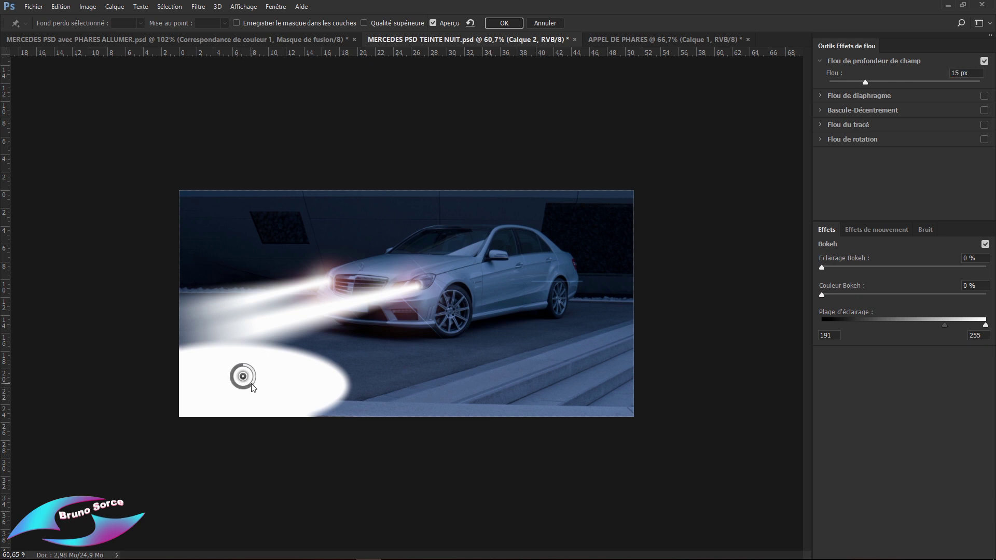
mouse_move(253, 388)
mouse_down()
mouse_move(231, 381)
mouse_move(246, 374)
mouse_up()
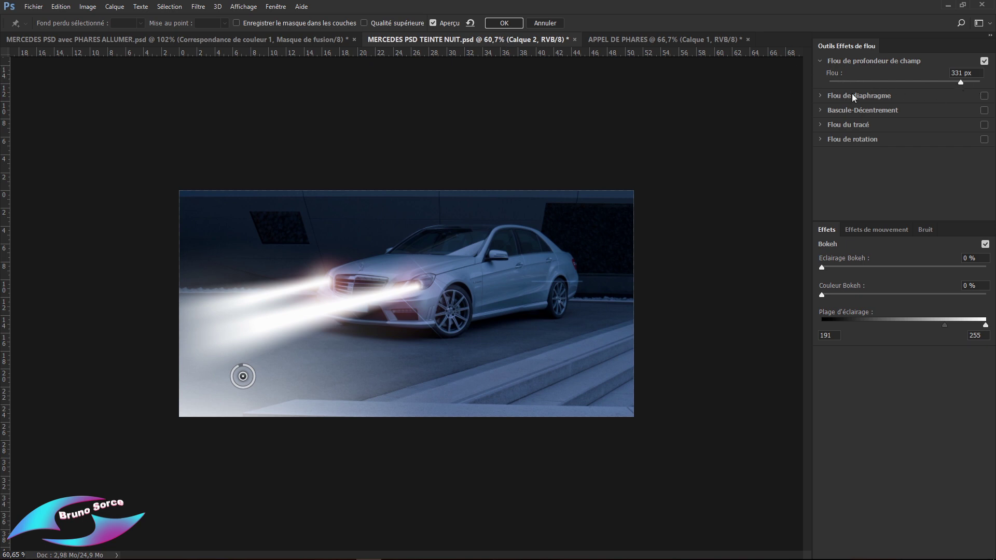
click(502, 25)
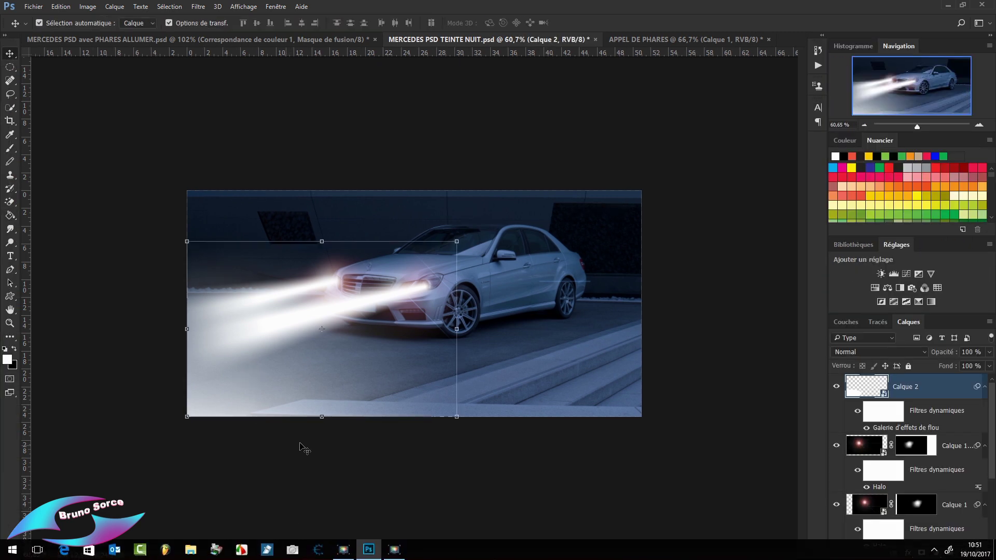
Move the blurred glow down and outward past the image's lower-left corner, comparing the scene with and without it.
drag(305, 369, 253, 417)
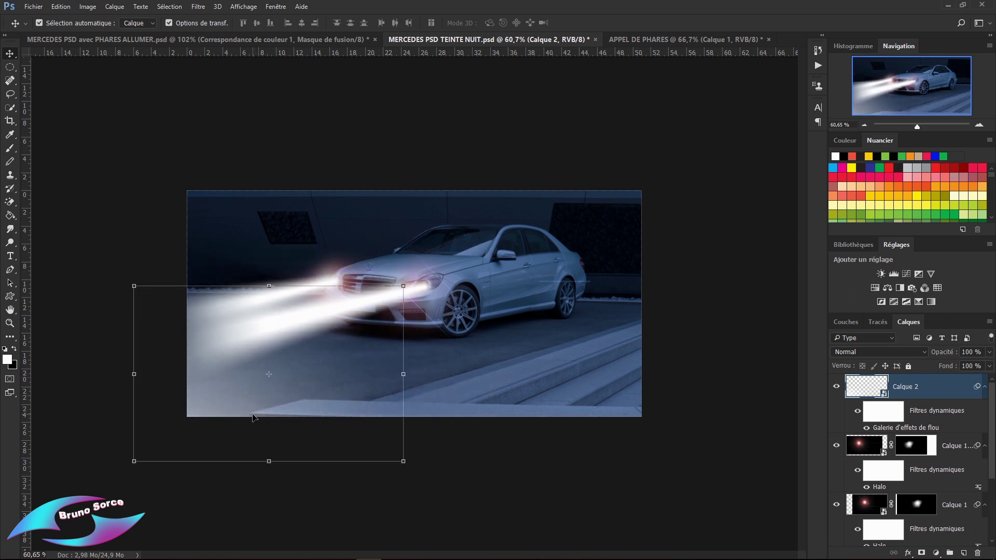
click(836, 390)
click(835, 389)
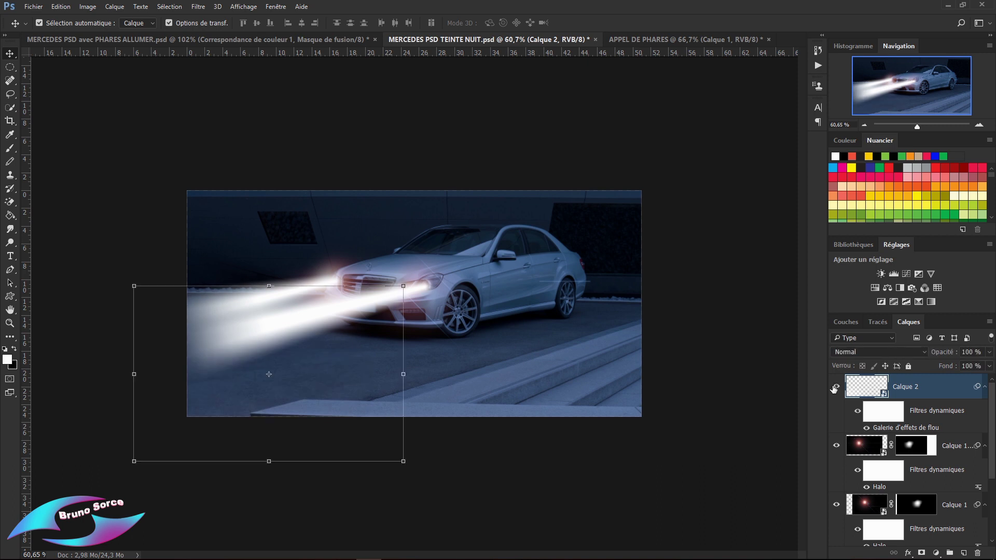
drag(217, 406, 199, 414)
click(836, 389)
click(837, 389)
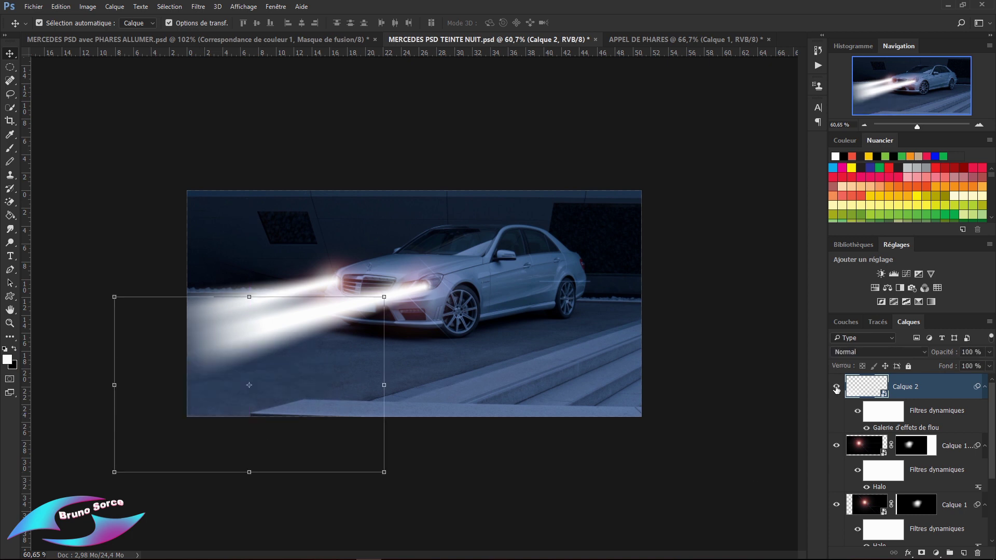
click(9, 323)
right_click(425, 358)
click(447, 363)
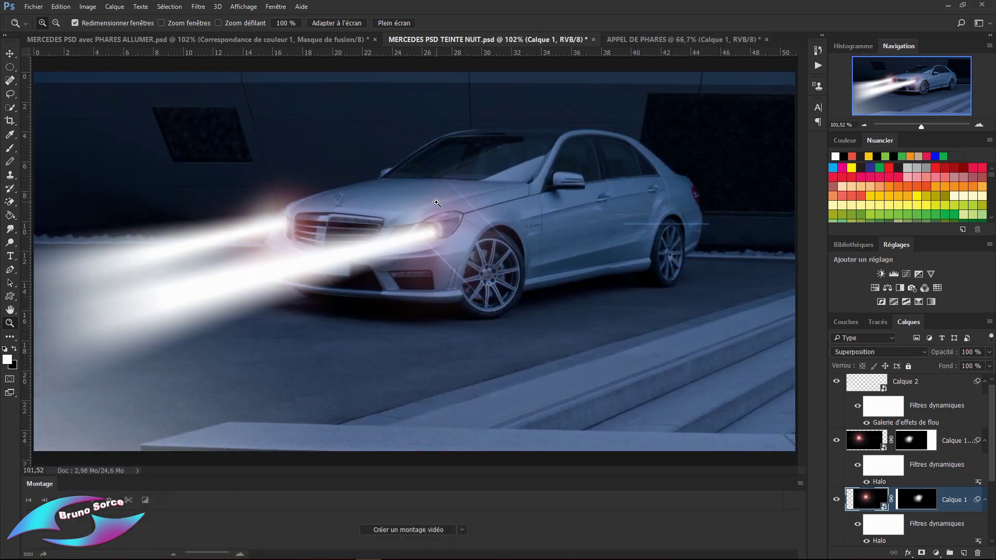
Switch to the APPEL DE PHARES video document.
click(634, 39)
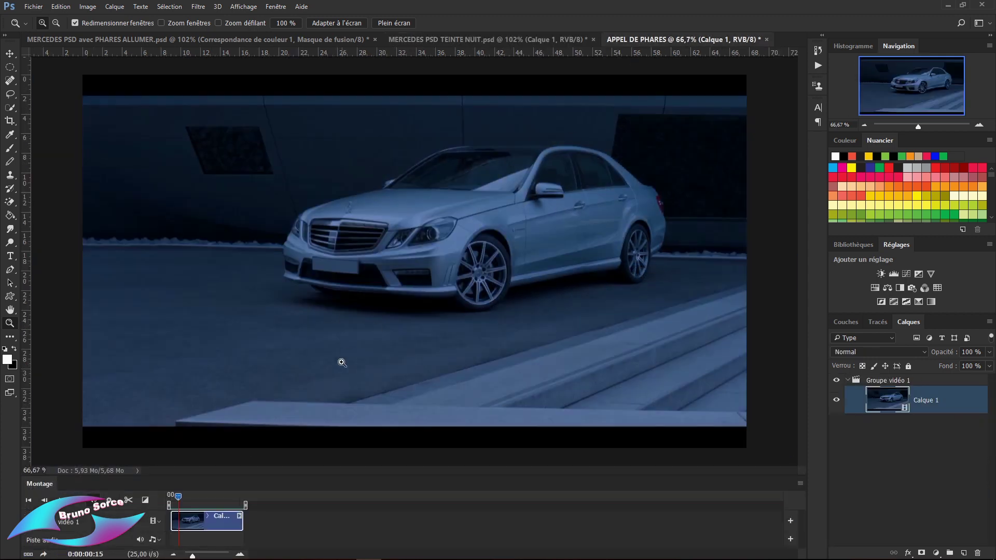